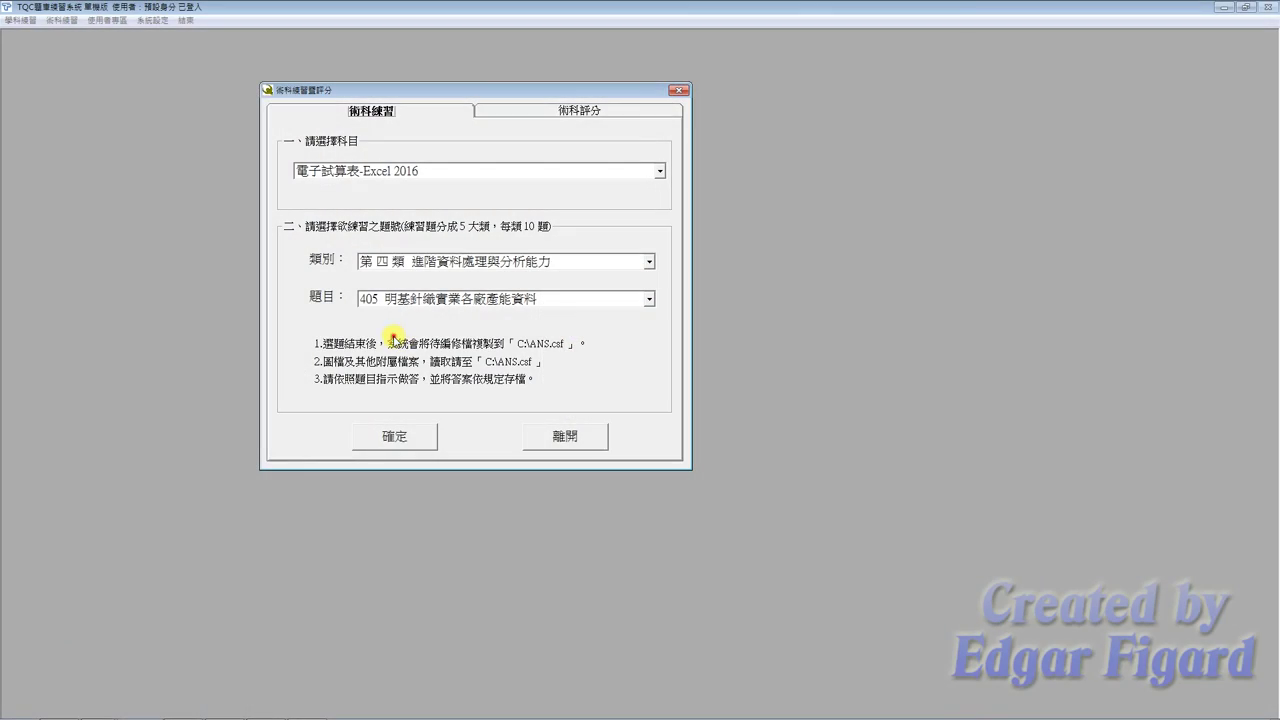
- Start practice question 405 and open EXD04.xlsx from the exercise folder
click(398, 448)
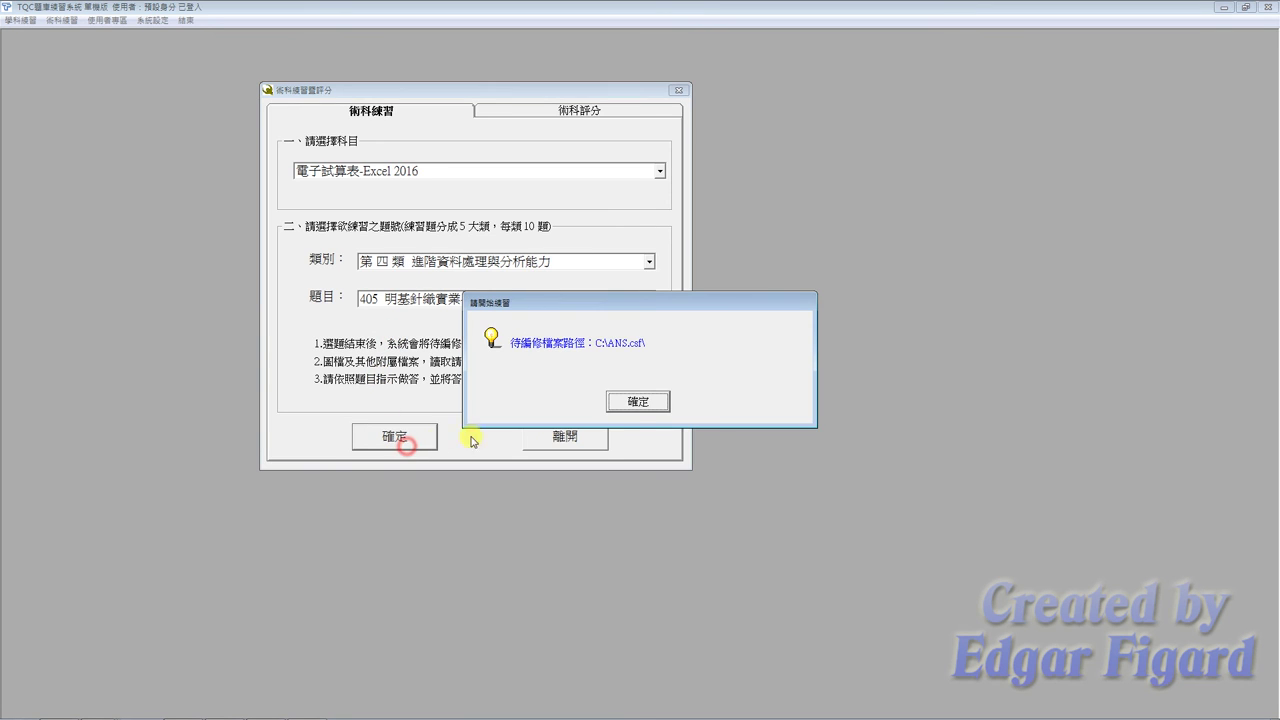
click(632, 400)
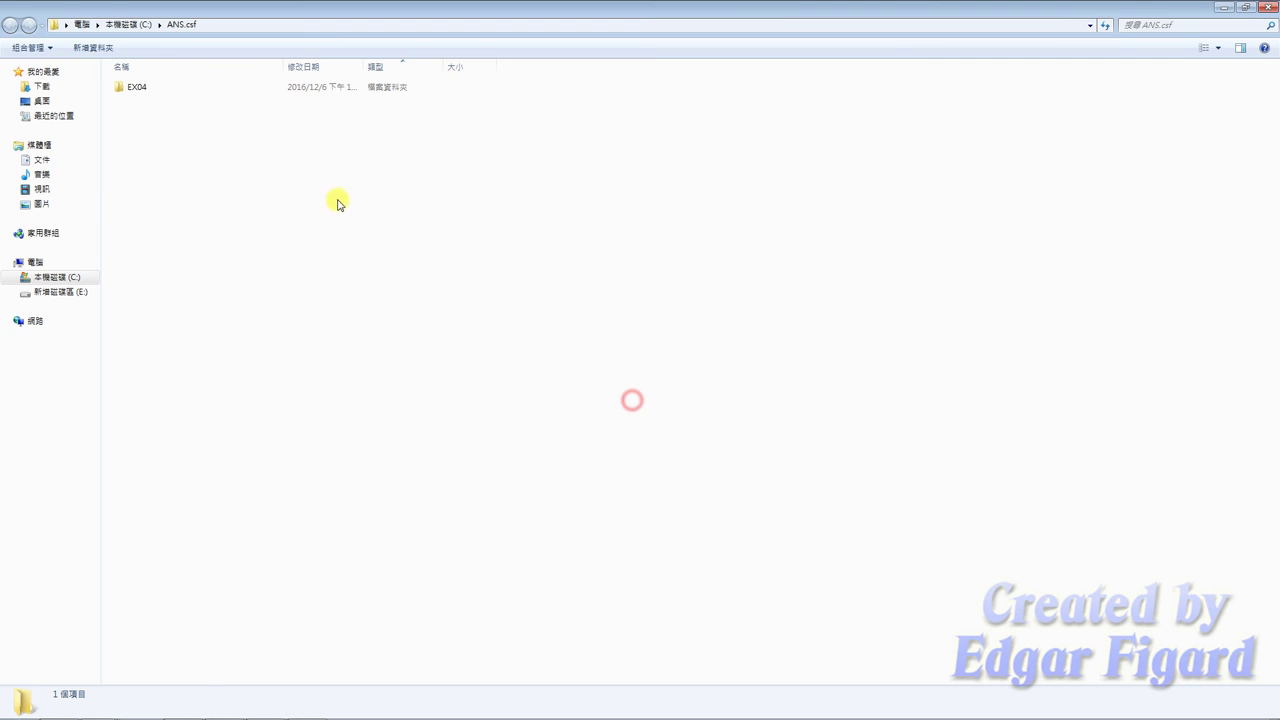
double_click(216, 88)
double_click(216, 88)
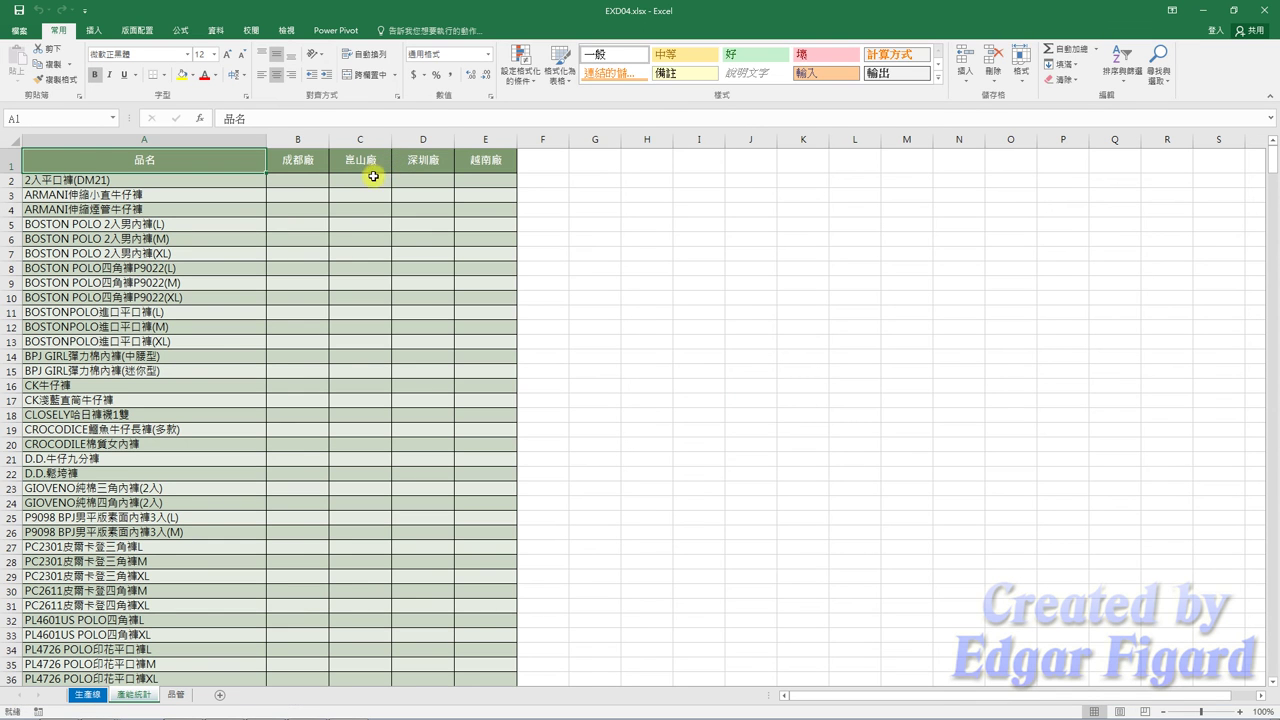
- Insert a PivotTable on a new worksheet from the 生產線 data range
click(91, 696)
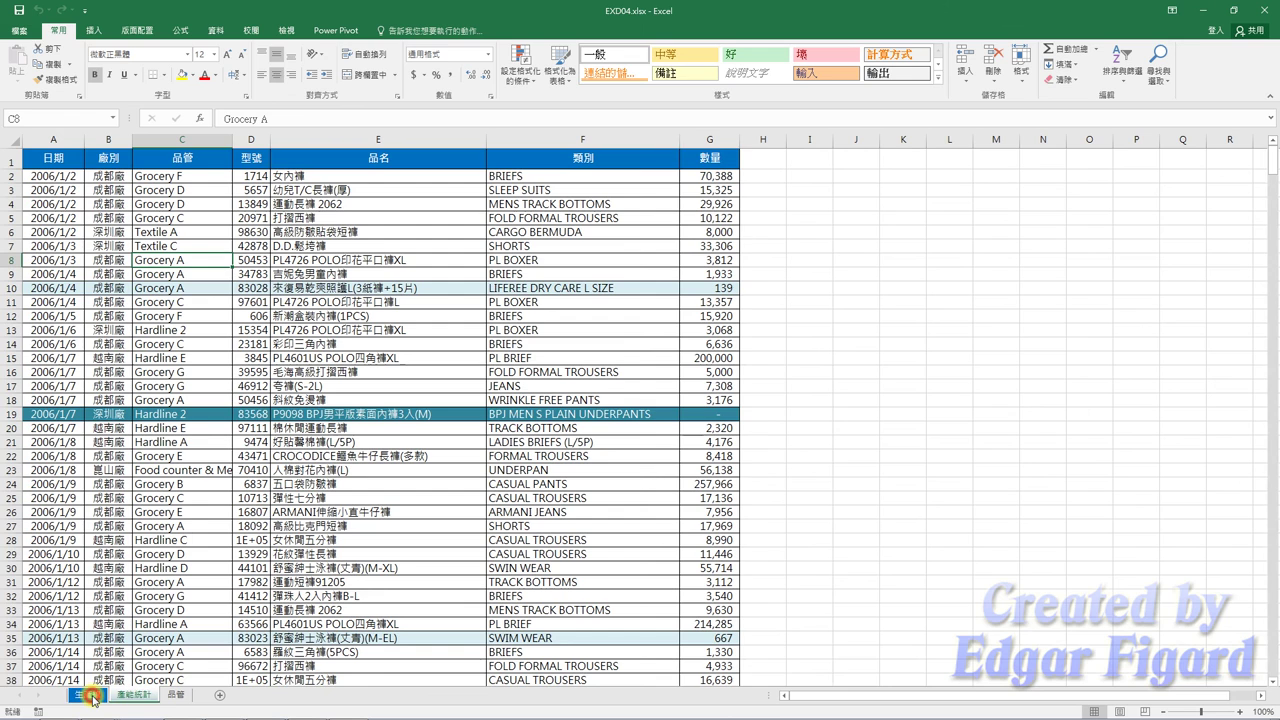
click(162, 218)
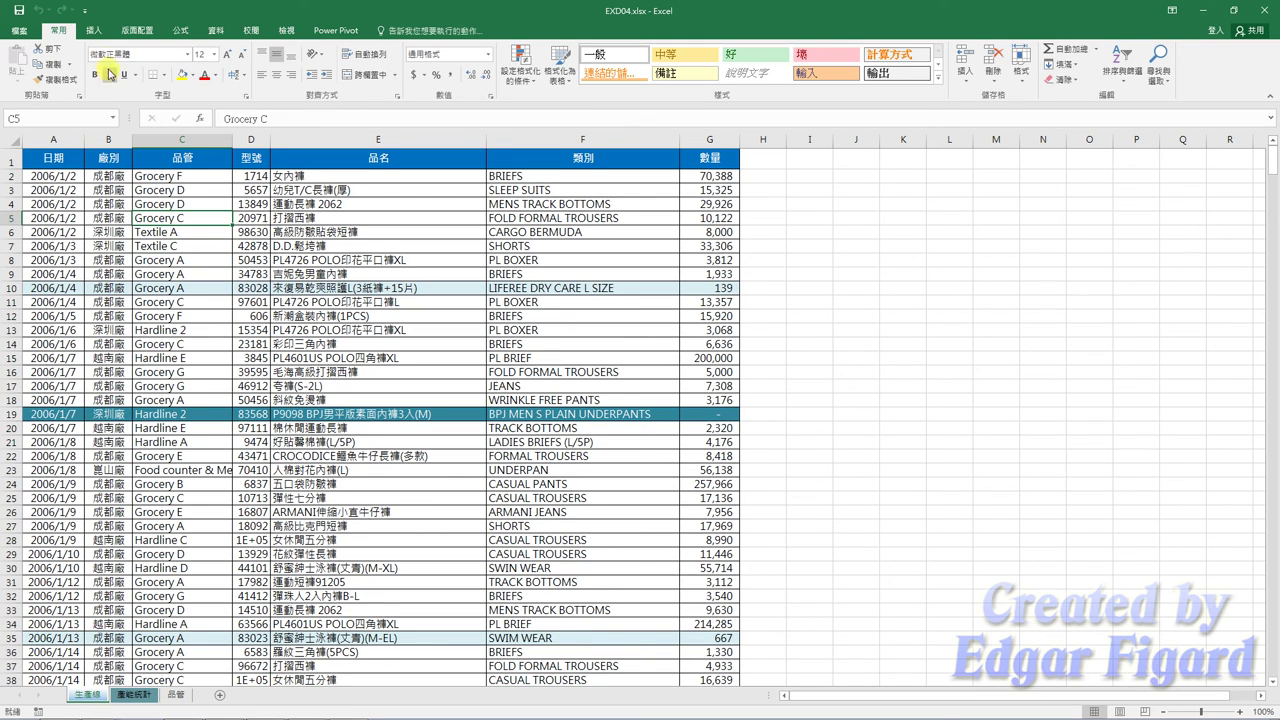
click(95, 31)
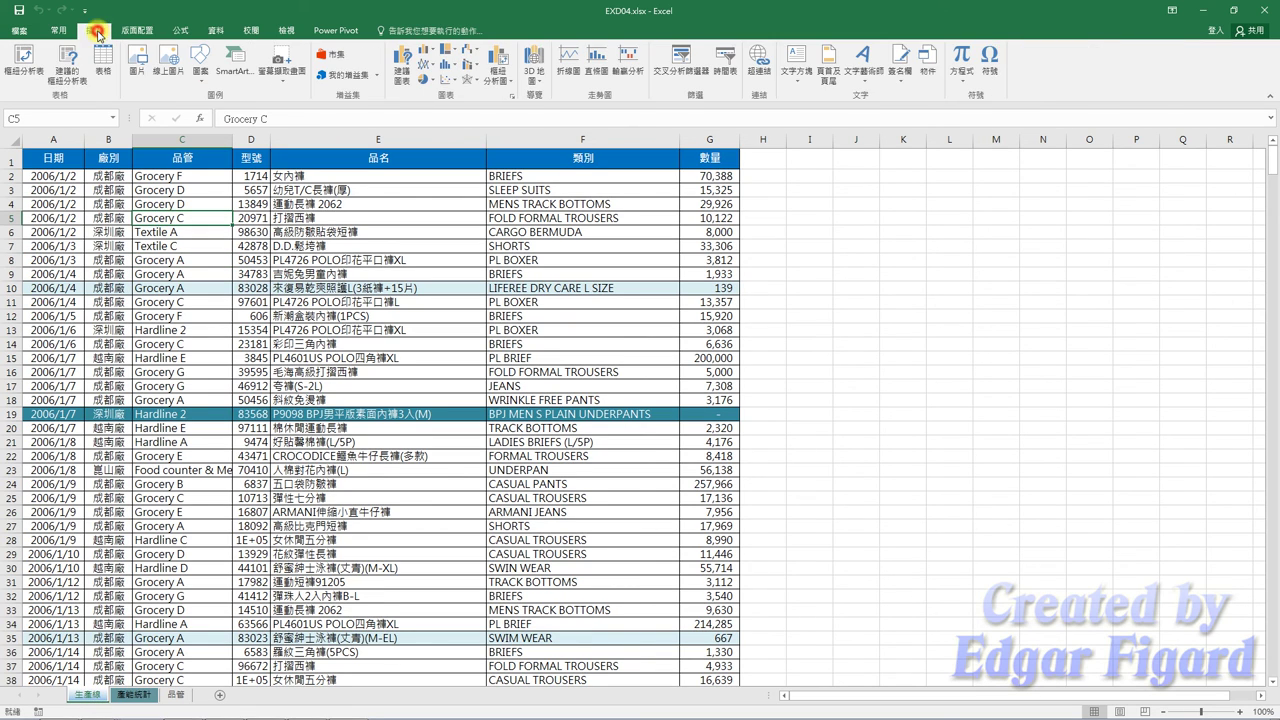
click(28, 79)
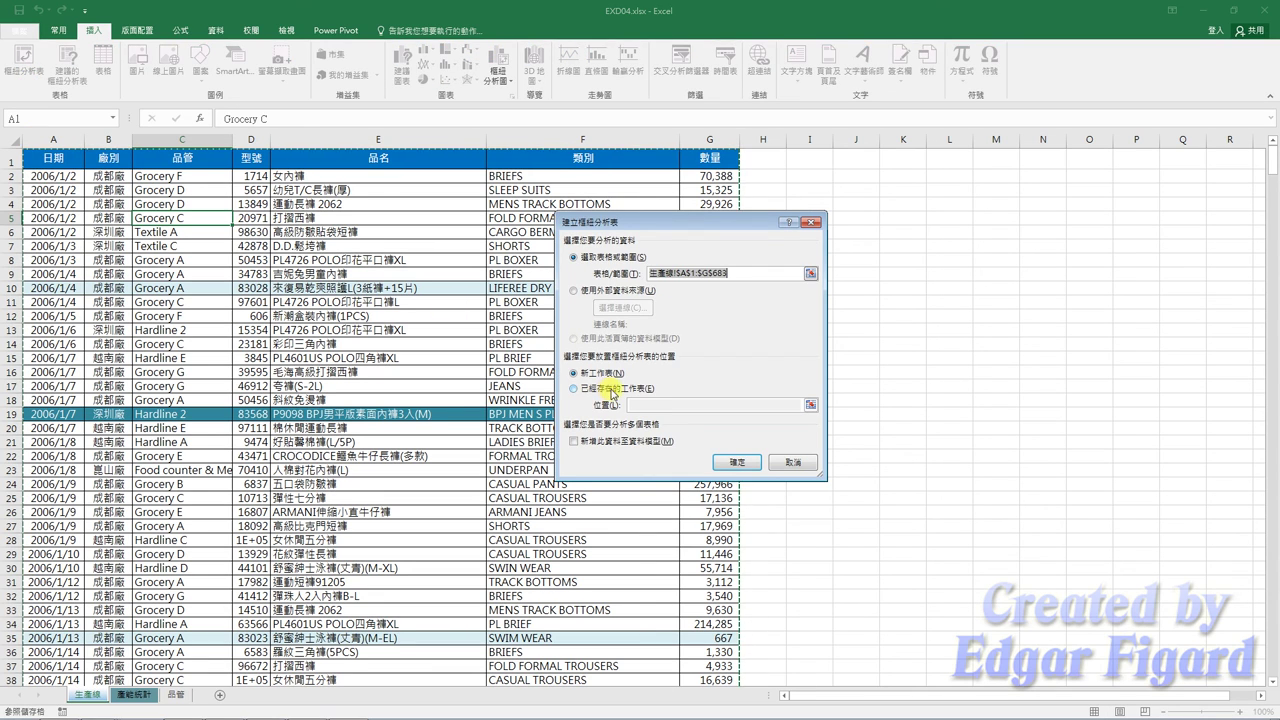
click(739, 464)
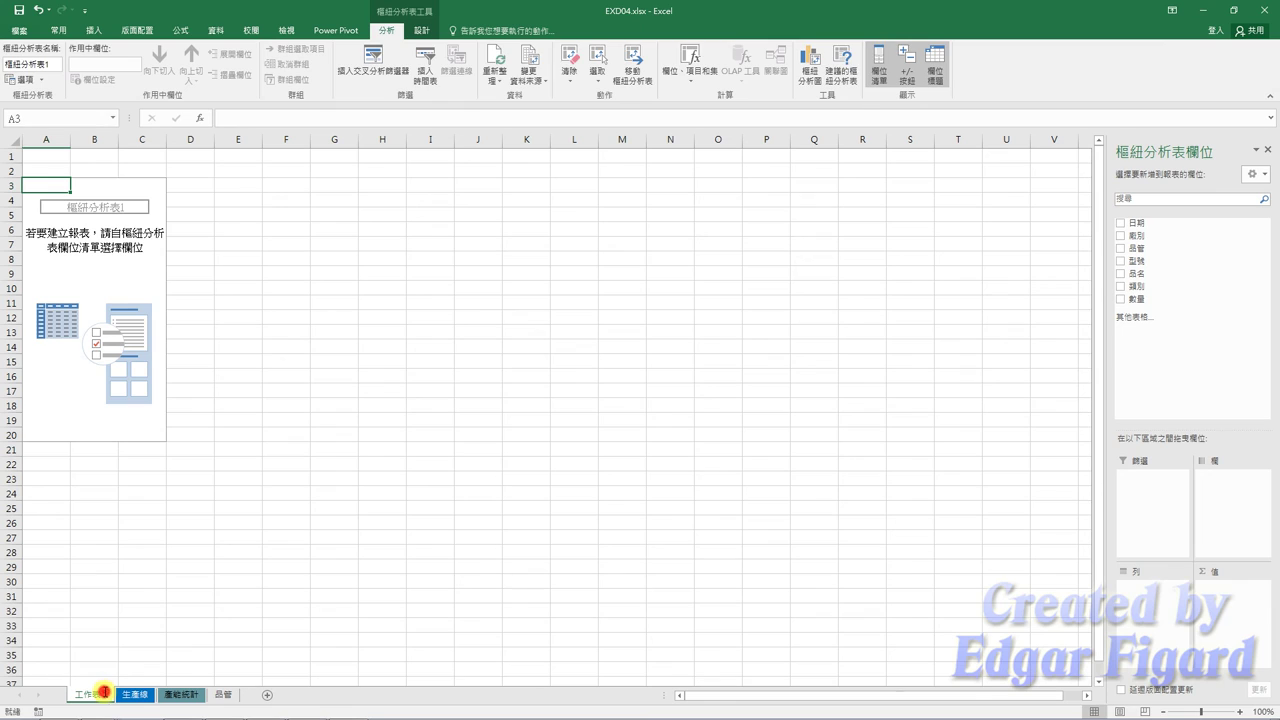
- Rename the new pivot sheet to 深圳廠
double_click(104, 693)
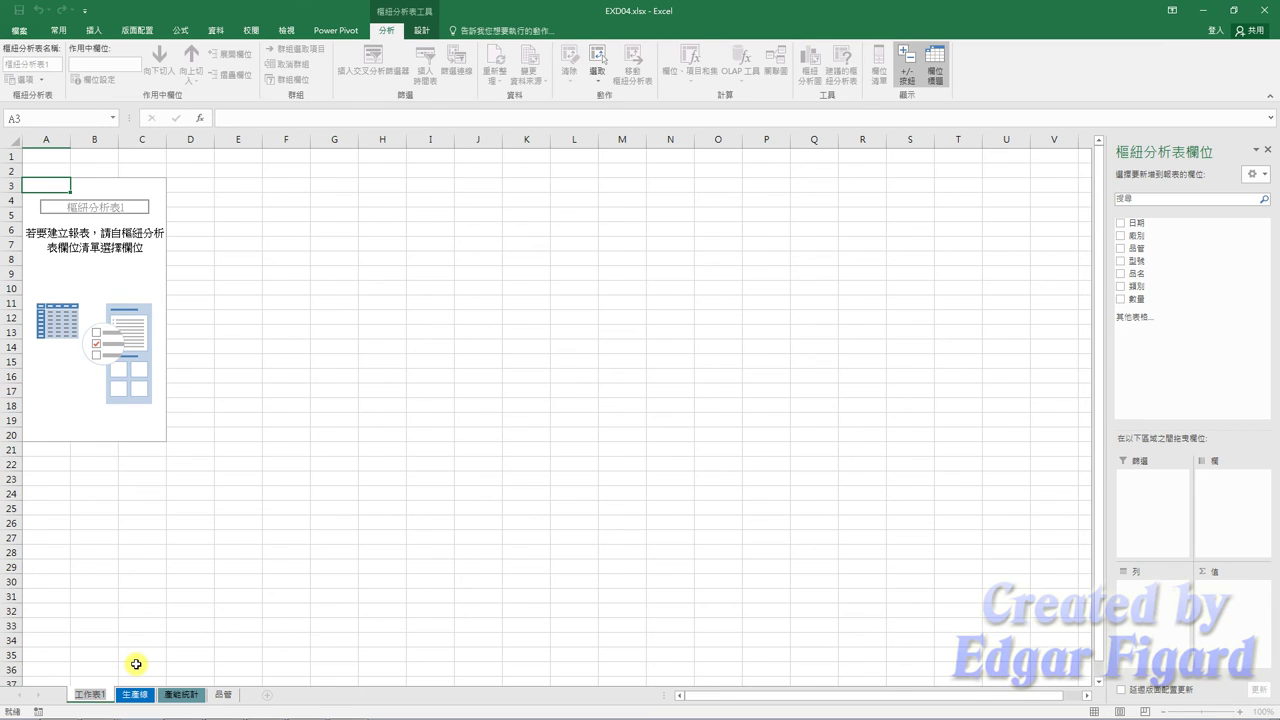
text(水月)
text(土中)
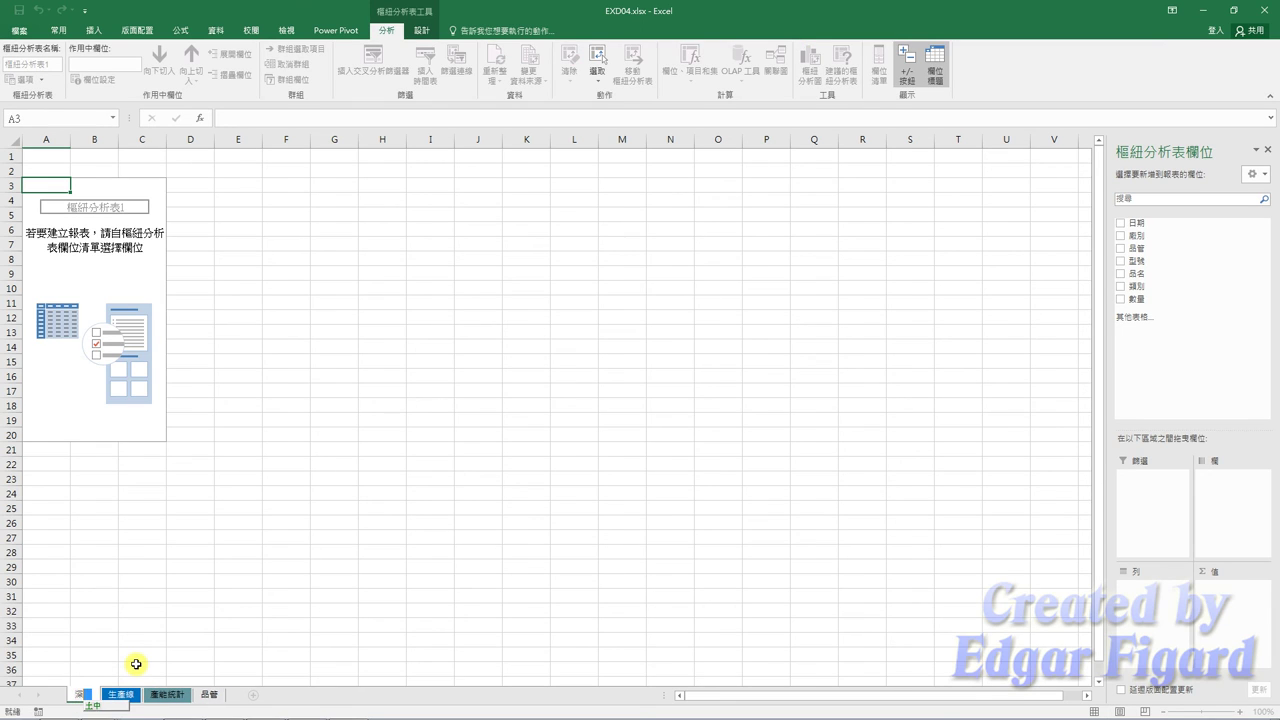
text(廠)
key(Return)
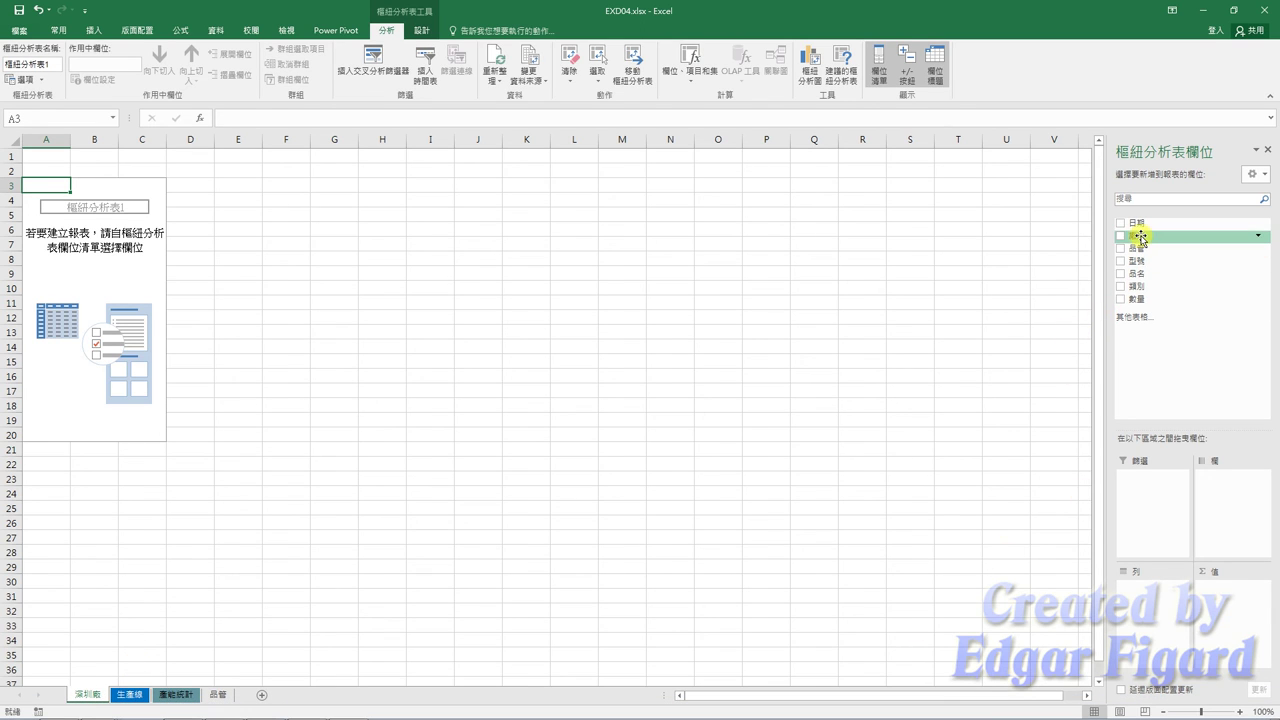
- Put 廠別 in Filters, 類別 then 品名 in Rows, and 數量 in Values
drag(1138, 235, 1143, 480)
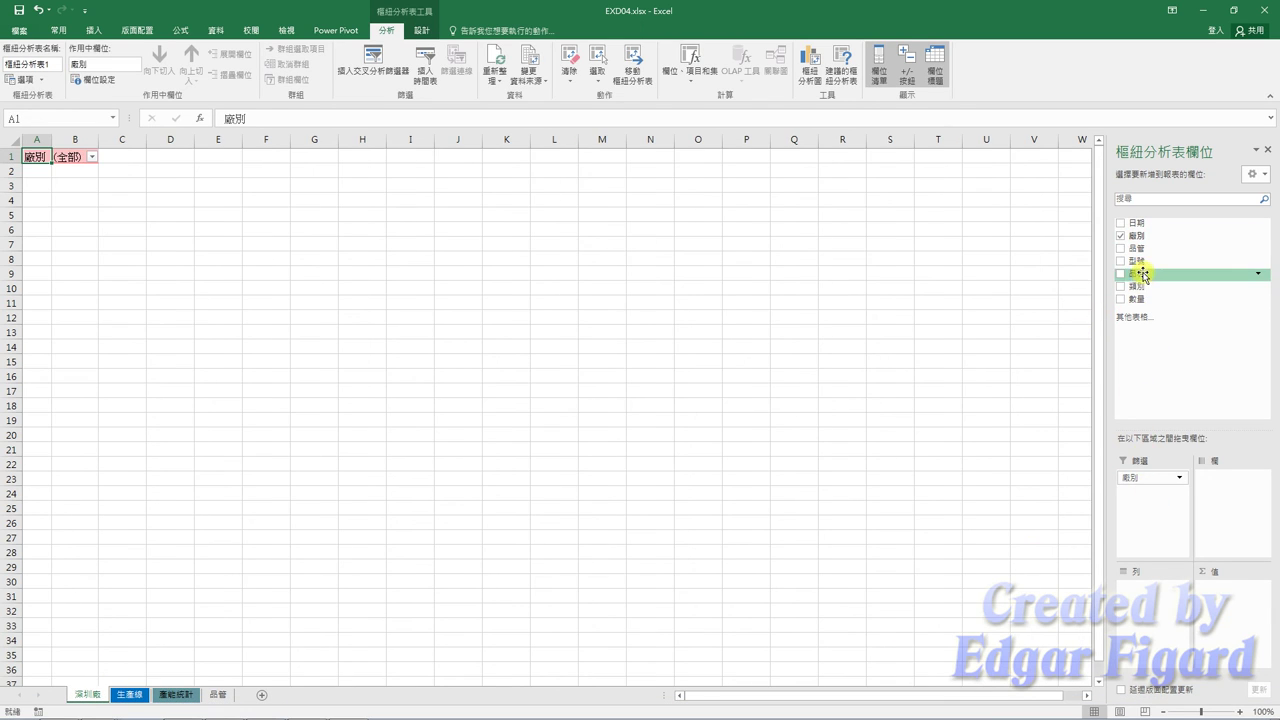
drag(1143, 287, 1150, 590)
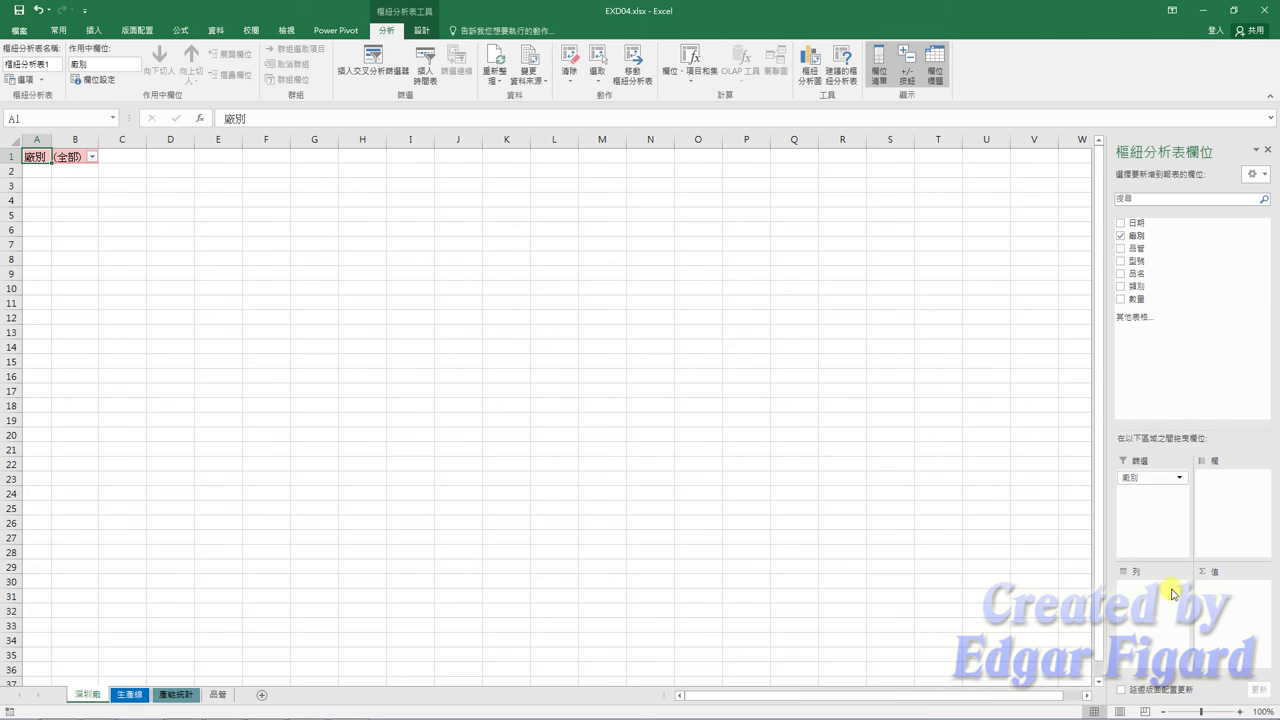
drag(1140, 292, 1156, 614)
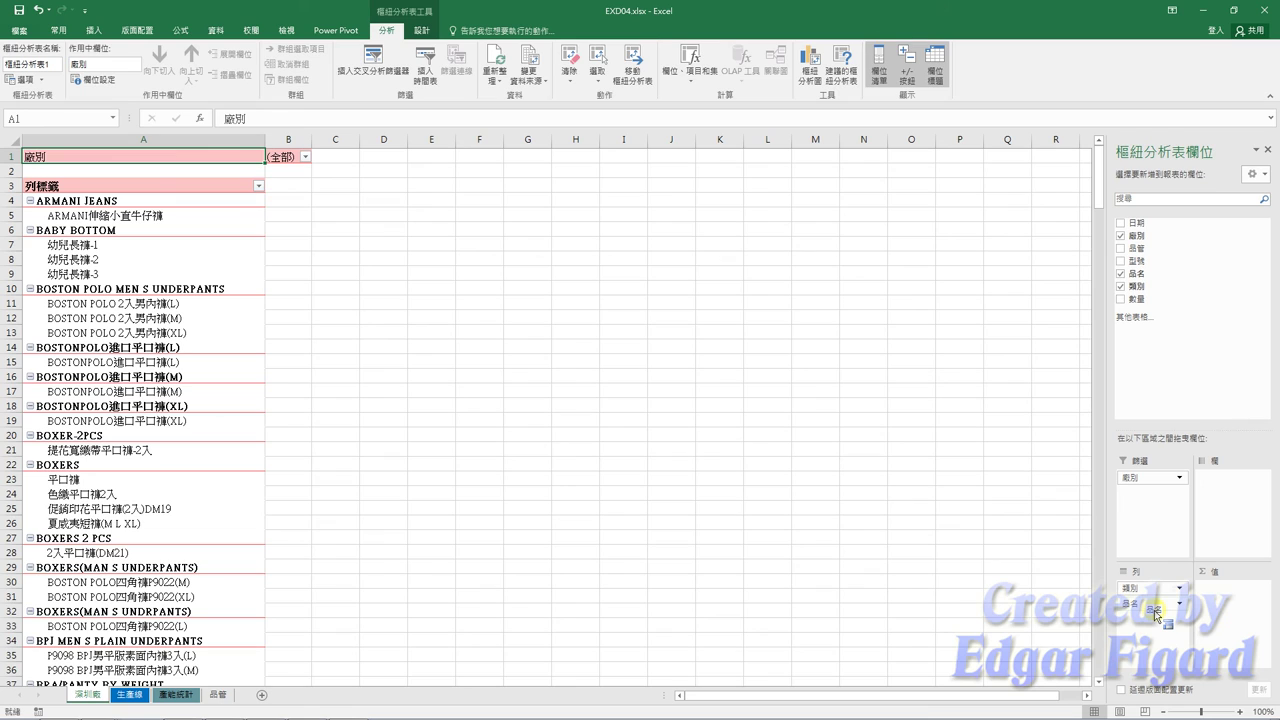
drag(1135, 298, 1225, 590)
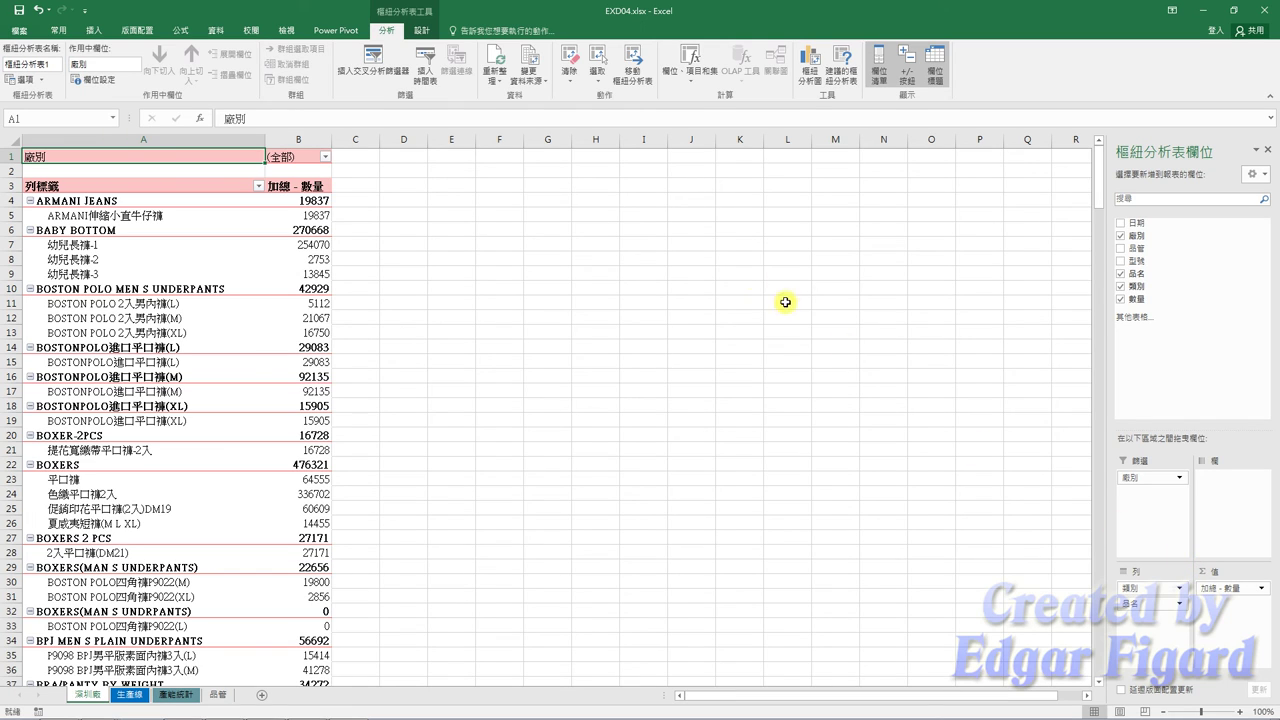
- Switch the pivot's report layout to Outline Form
click(421, 30)
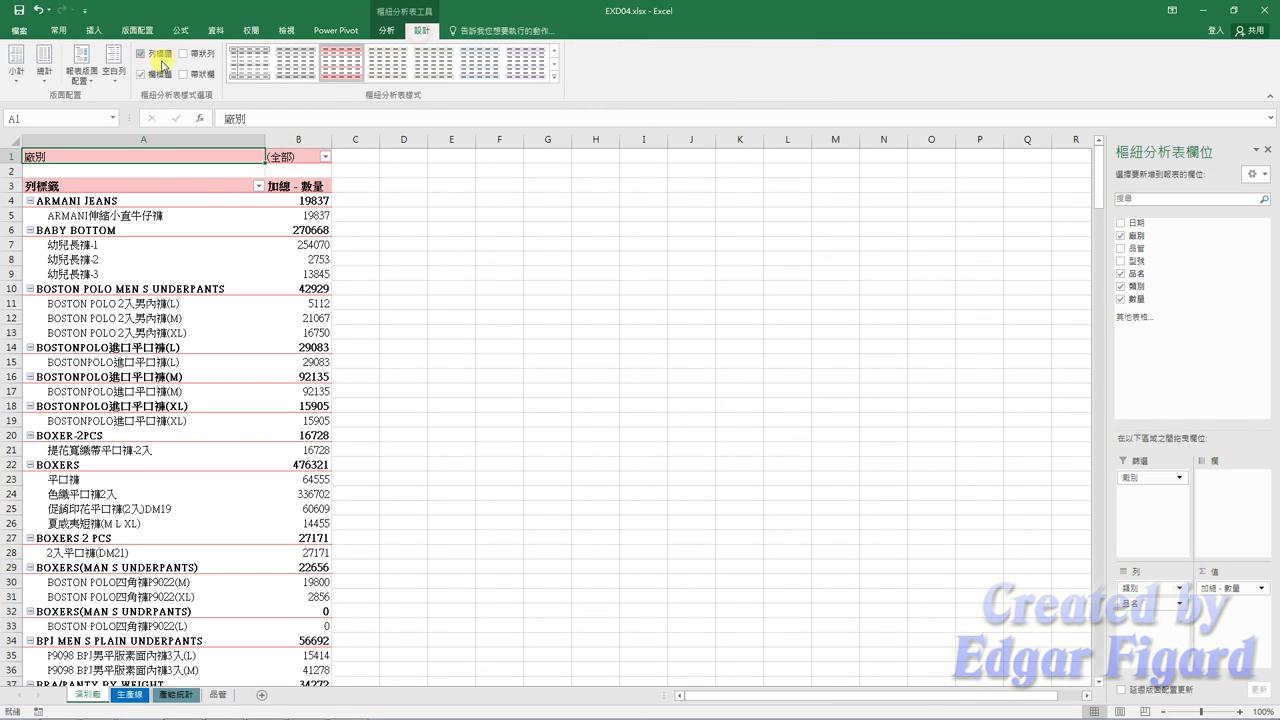
click(82, 66)
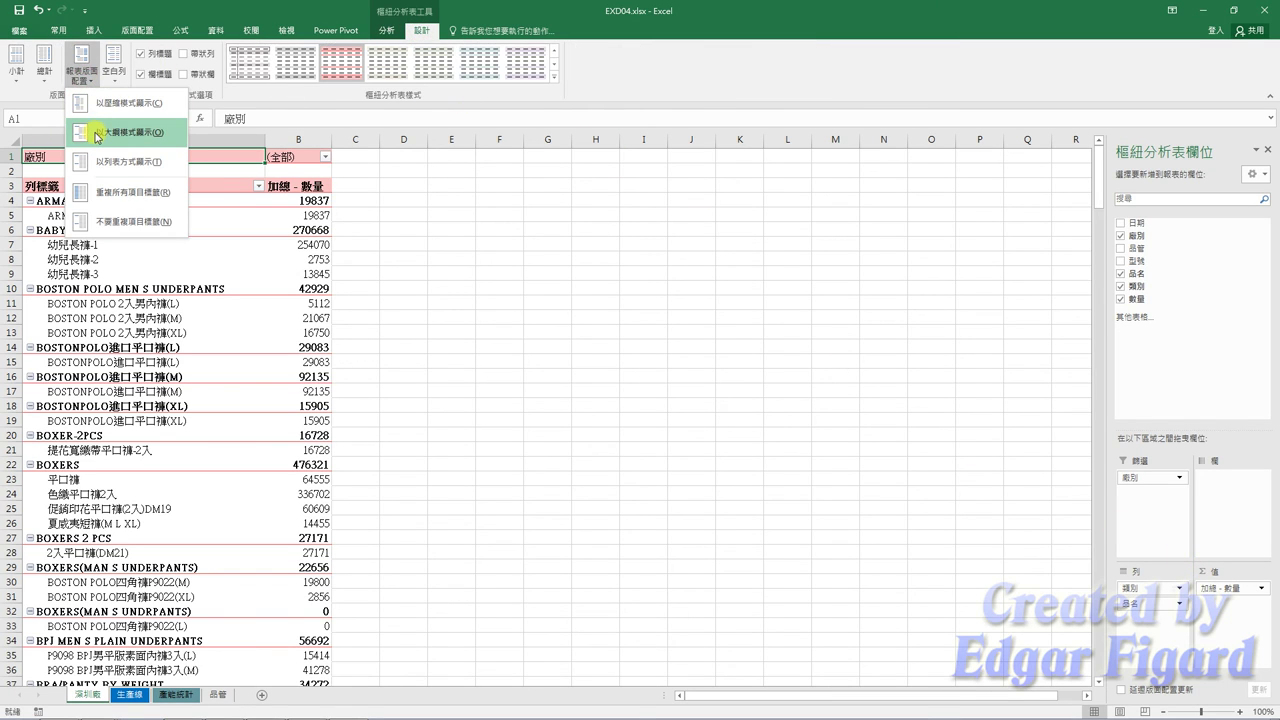
click(97, 134)
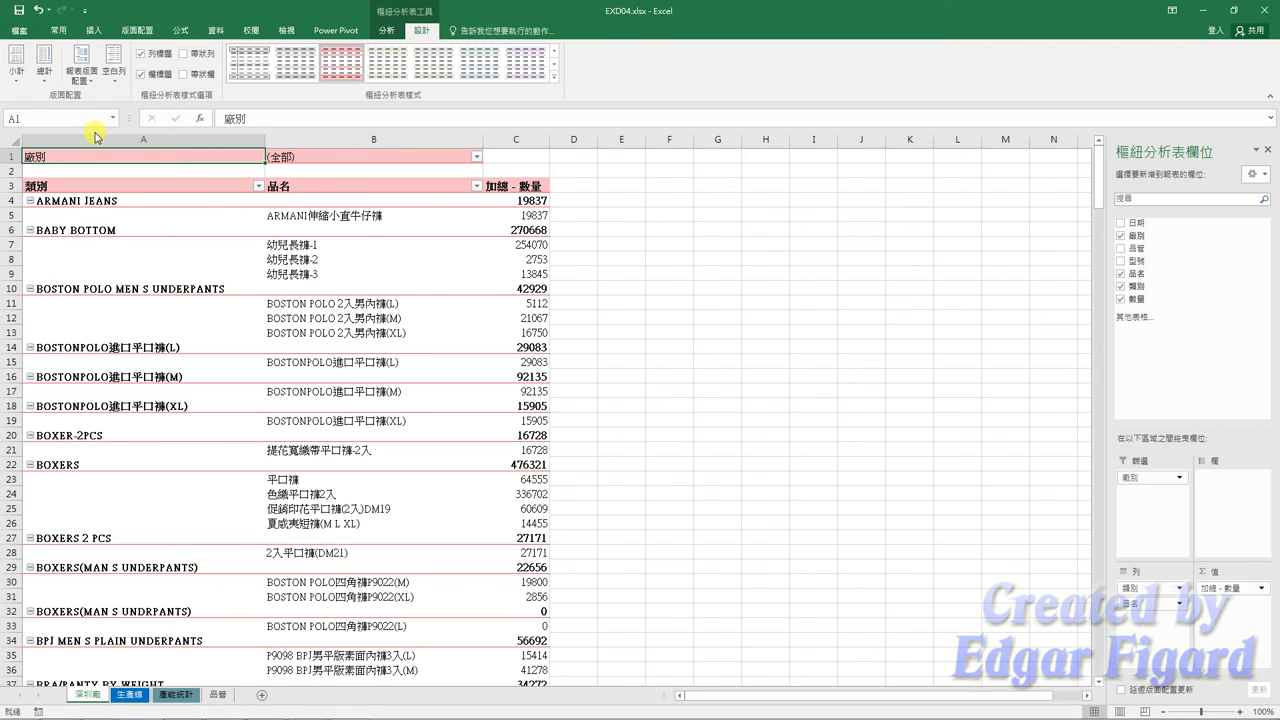
- Format 加總 - 數量 as Number with 0 decimals and thousands separators
click(1263, 590)
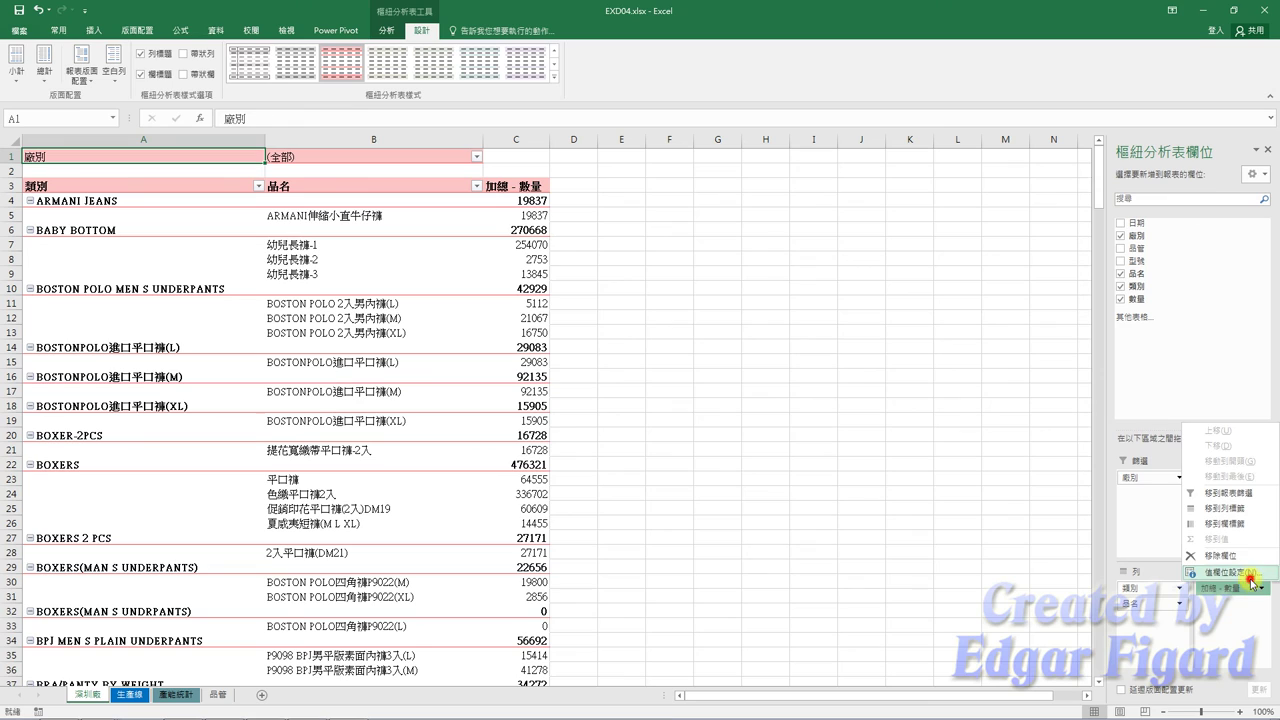
click(1228, 572)
click(611, 450)
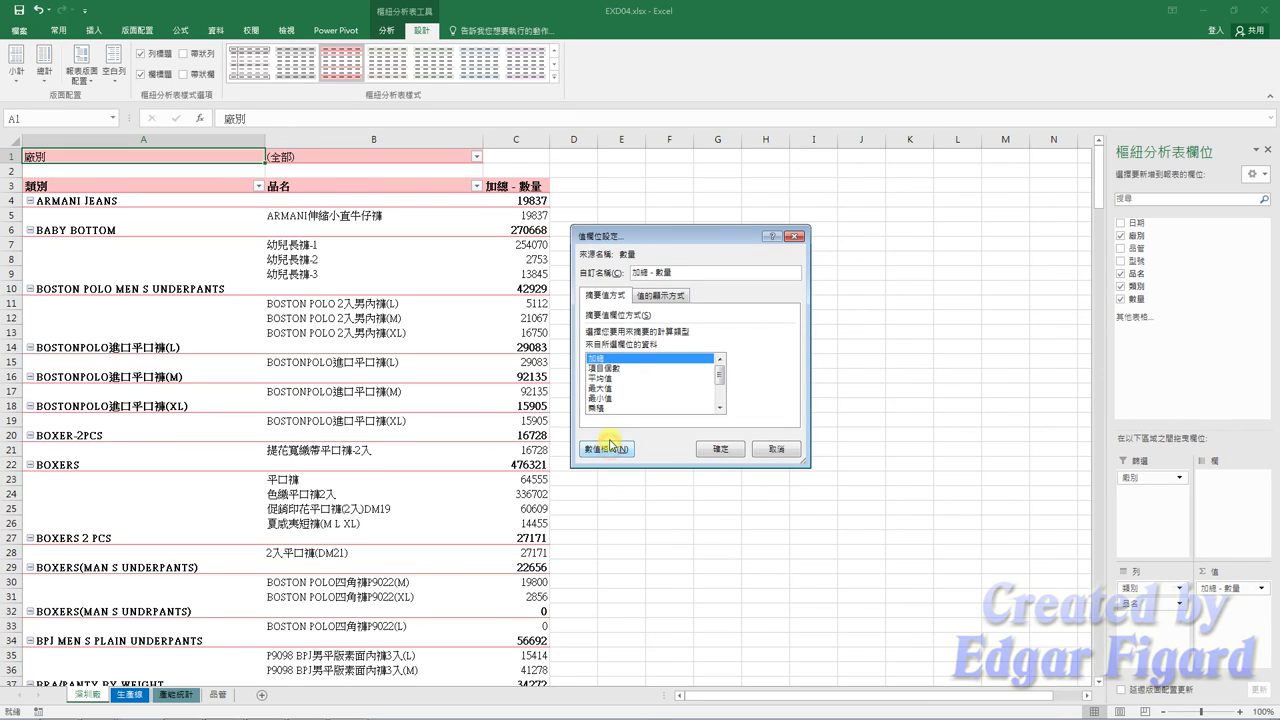
click(527, 244)
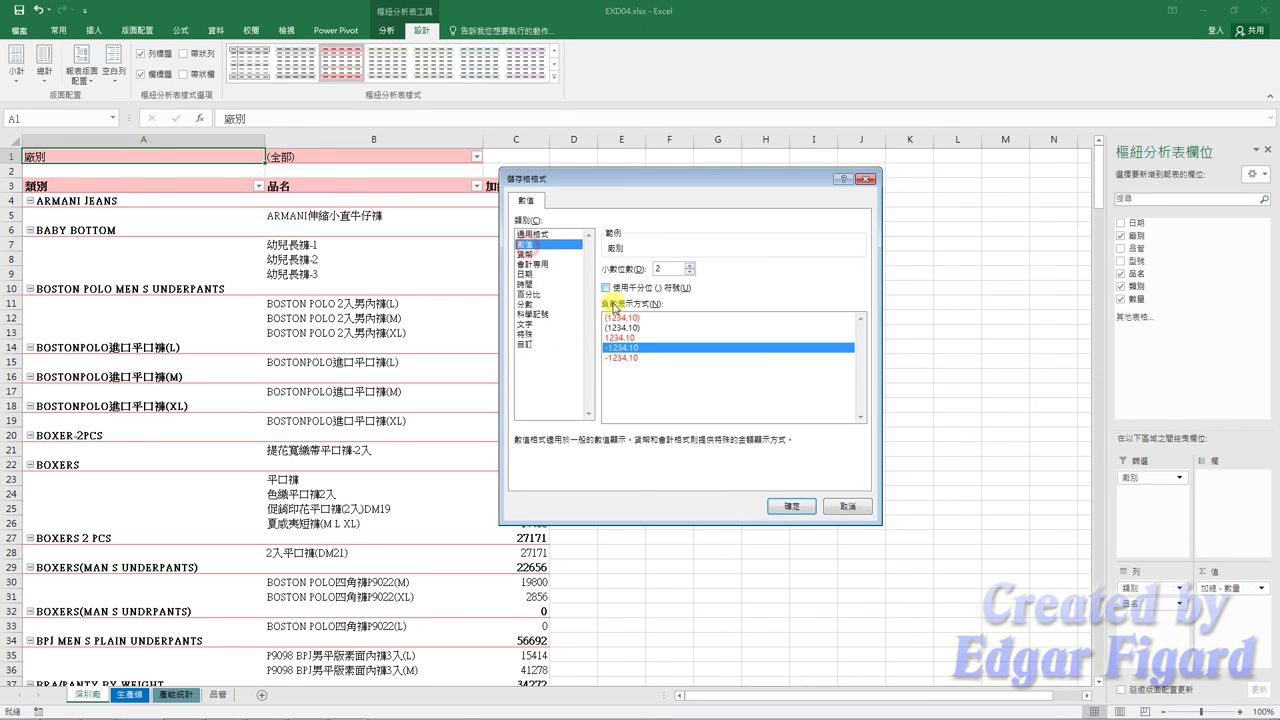
click(626, 337)
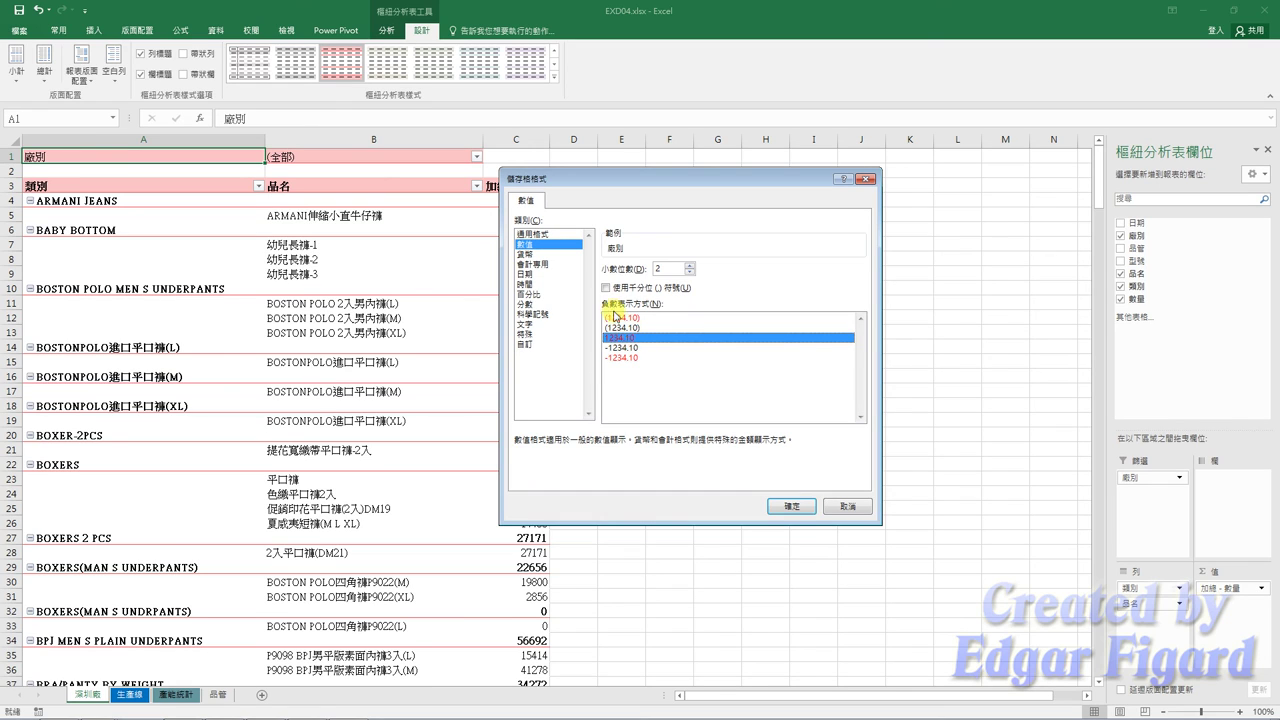
click(606, 289)
click(689, 273)
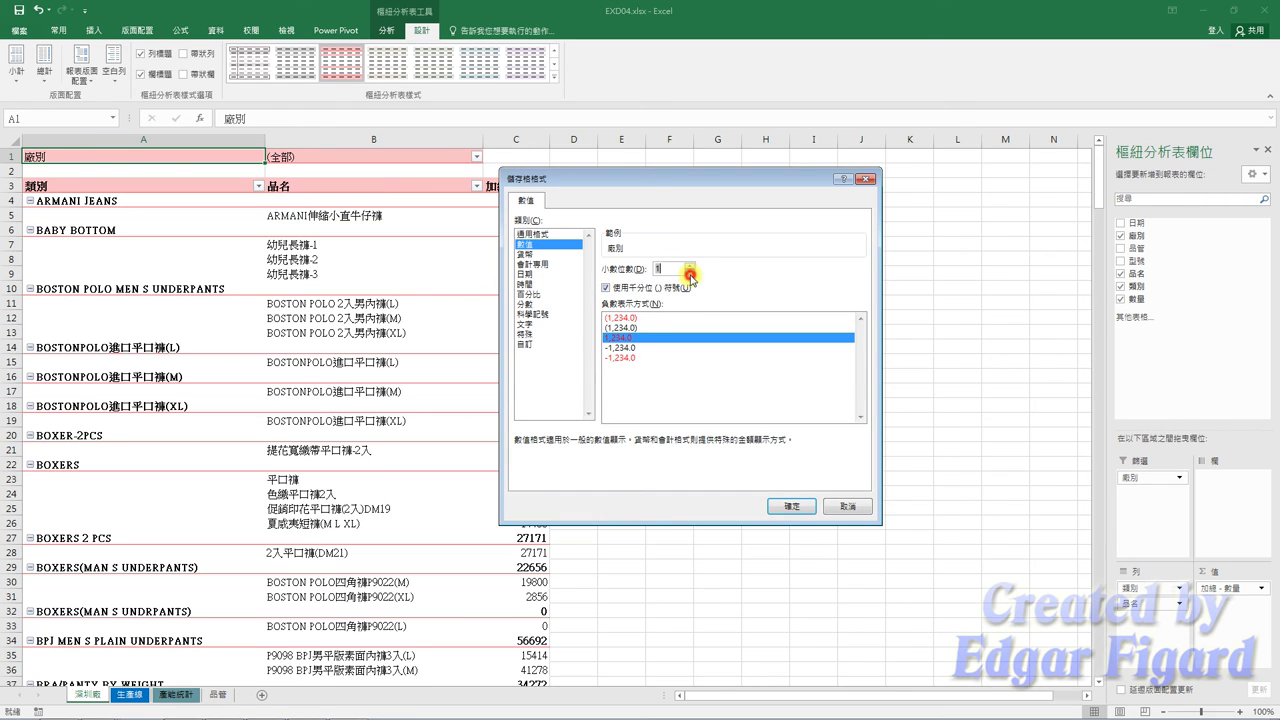
click(788, 506)
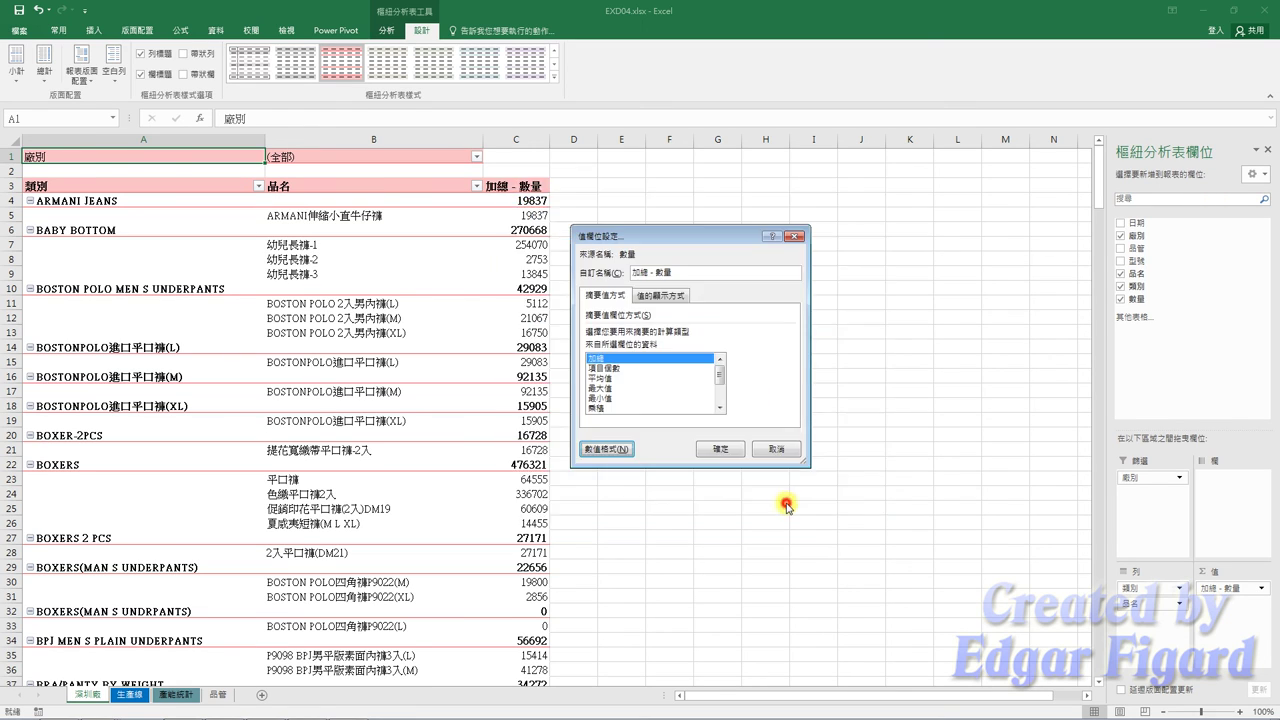
click(735, 450)
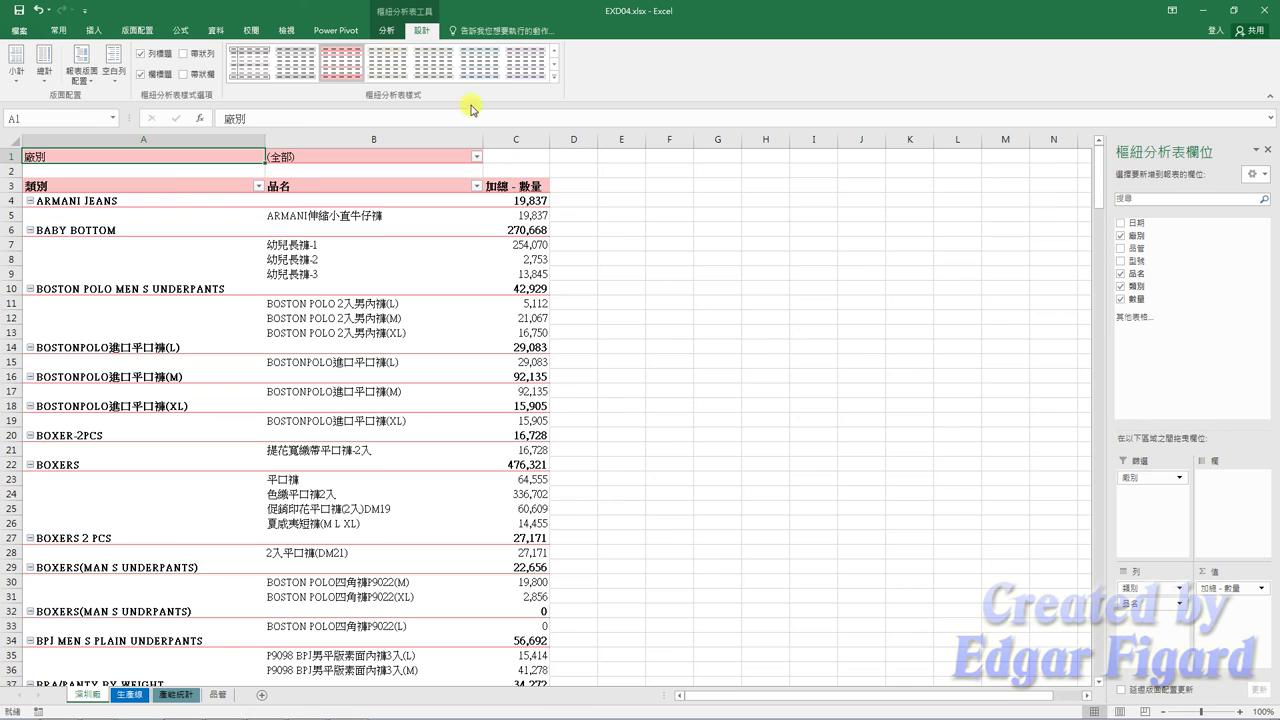
- Filter the pivot's 廠別 field to 深圳廠
click(477, 162)
click(352, 215)
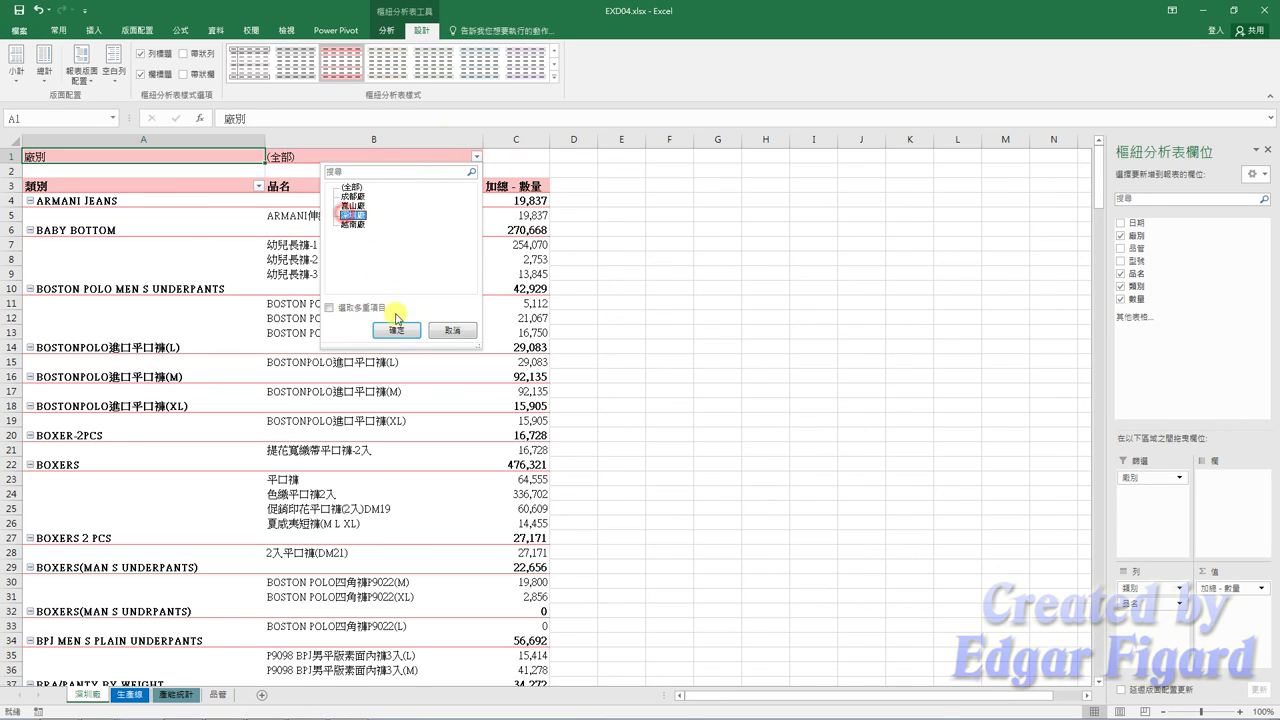
click(396, 329)
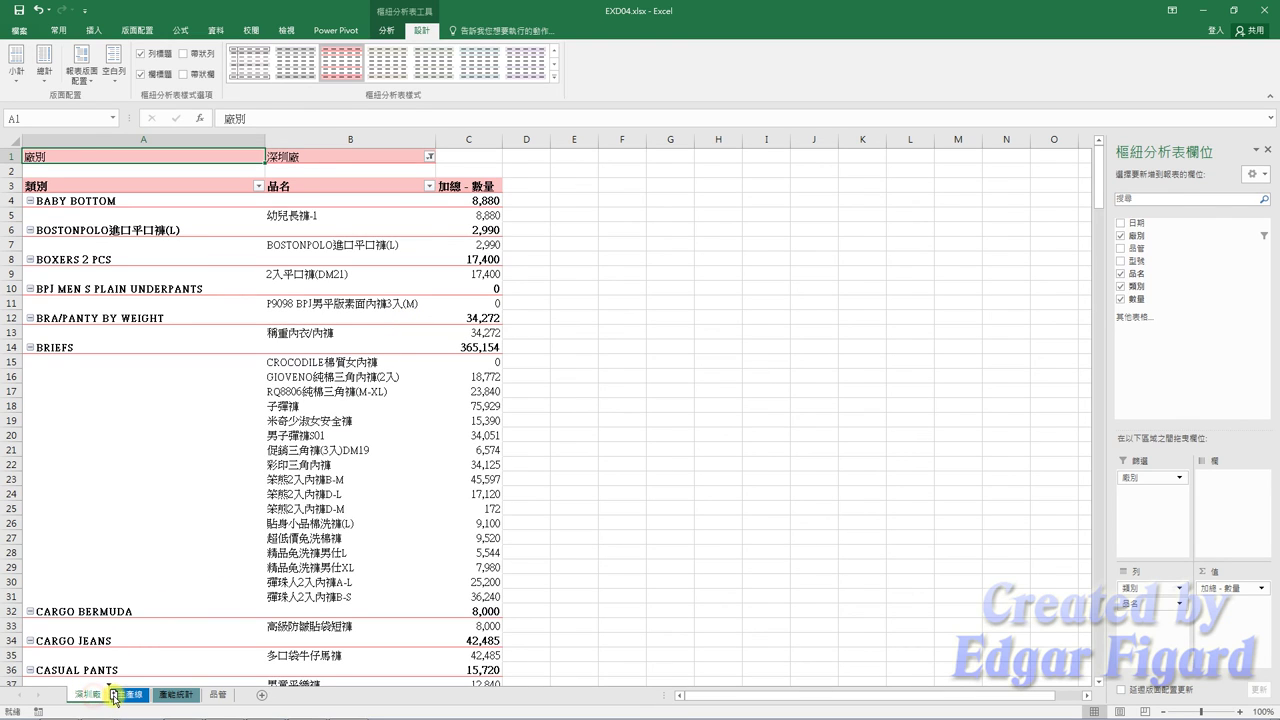
- Copy the 深圳廠 sheet and name the copy 嵐山廠
drag(114, 697, 150, 697)
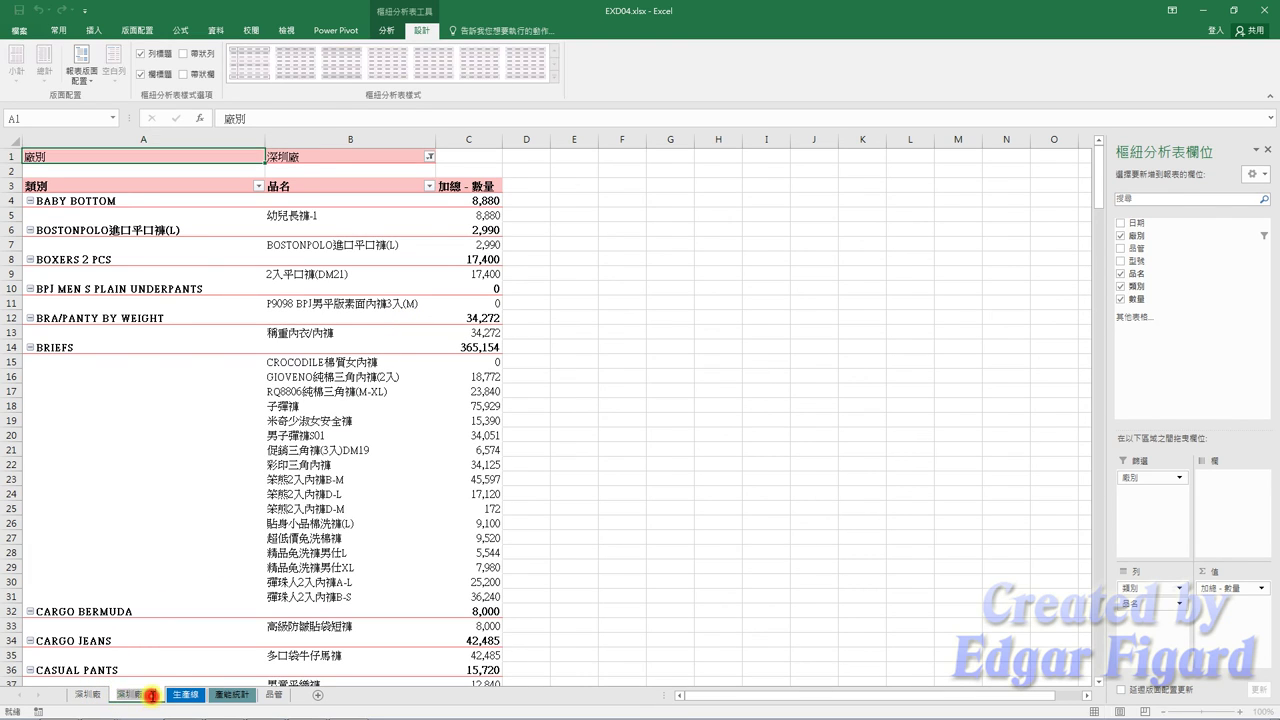
key(alt+h)
key(o)
key(r)
text(山日)
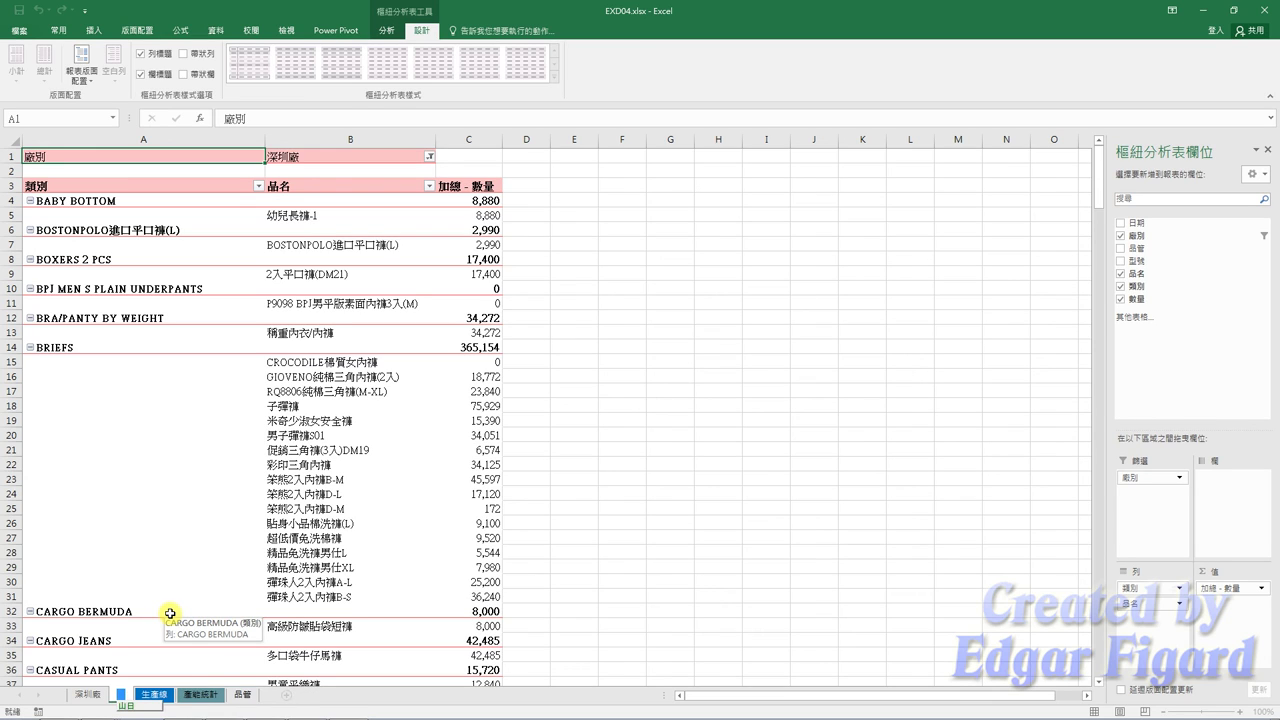
key(space)
key(Return)
key(Return)
text(廠)
key(Return)
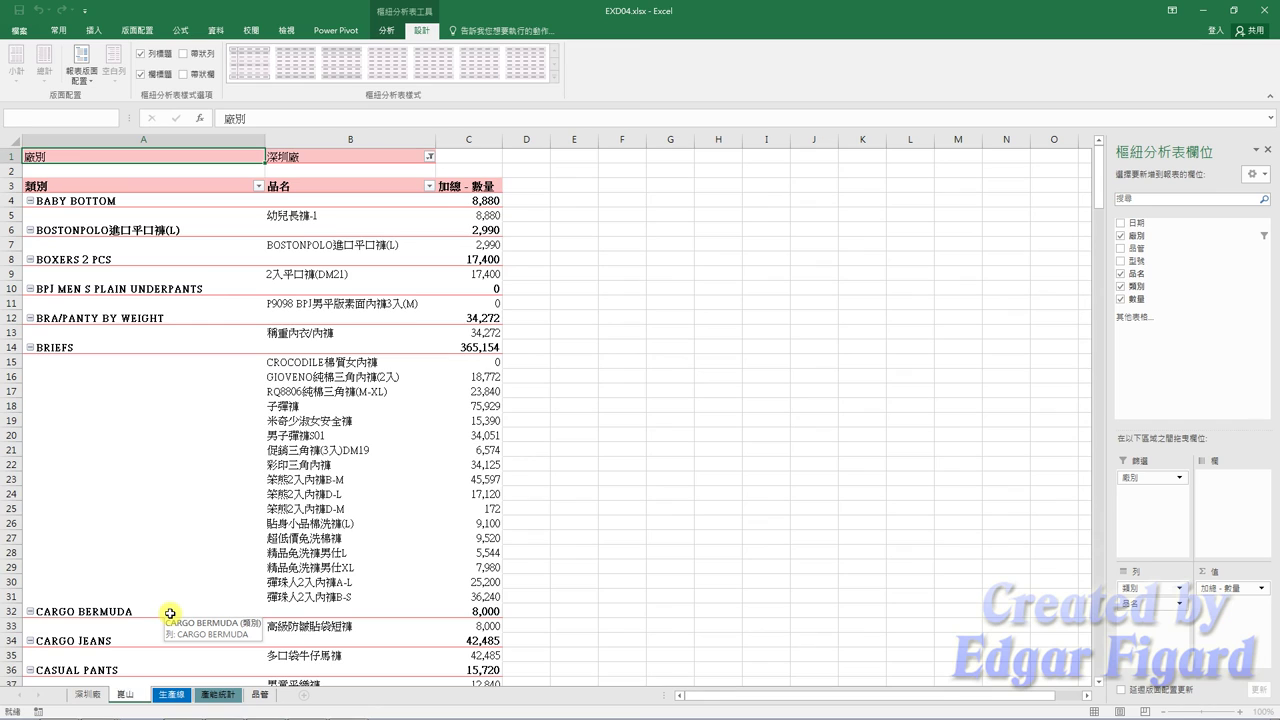
- Filter the 嵐山廠 pivot to 嵐山廠 and copy the sheet as 成都廠
click(431, 158)
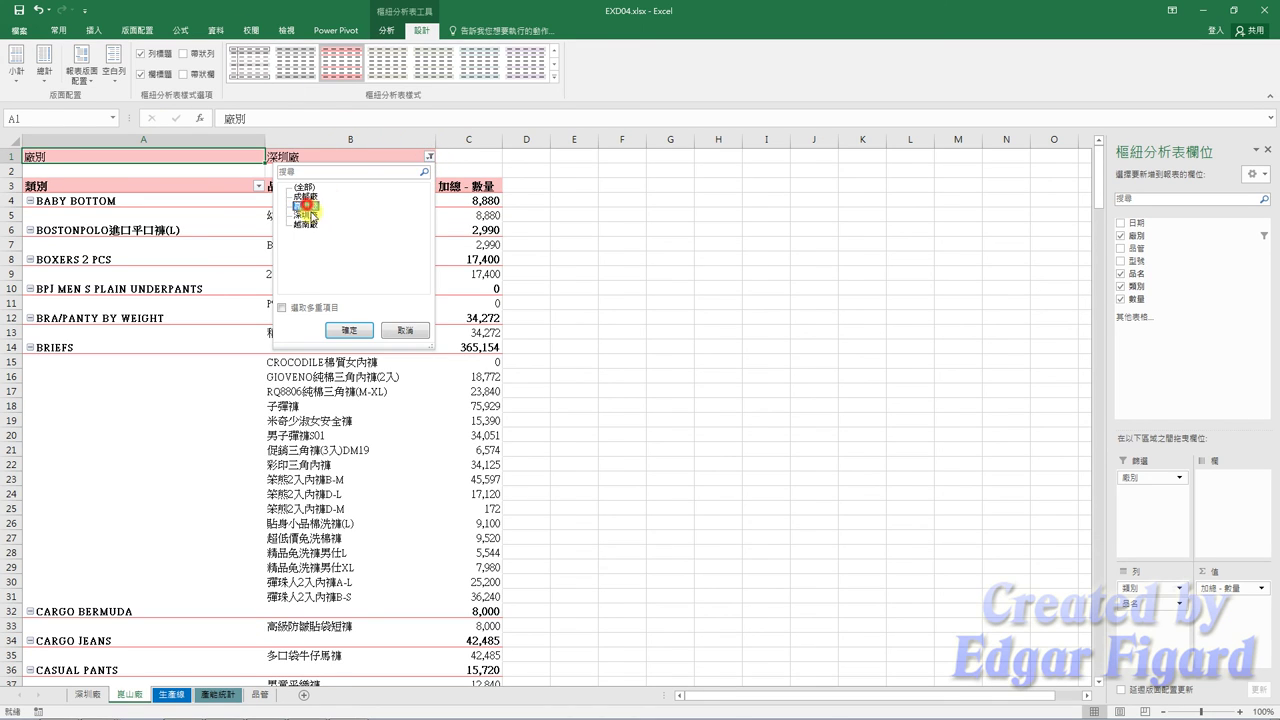
click(348, 330)
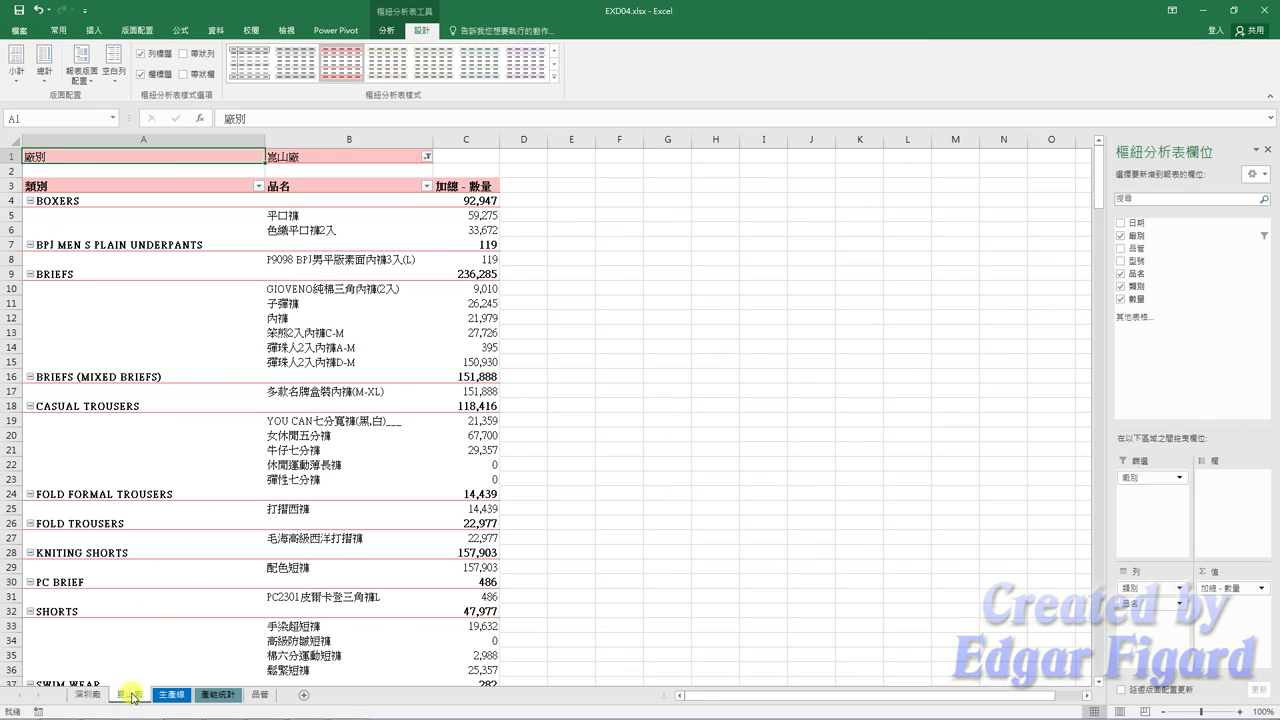
drag(130, 697, 185, 700)
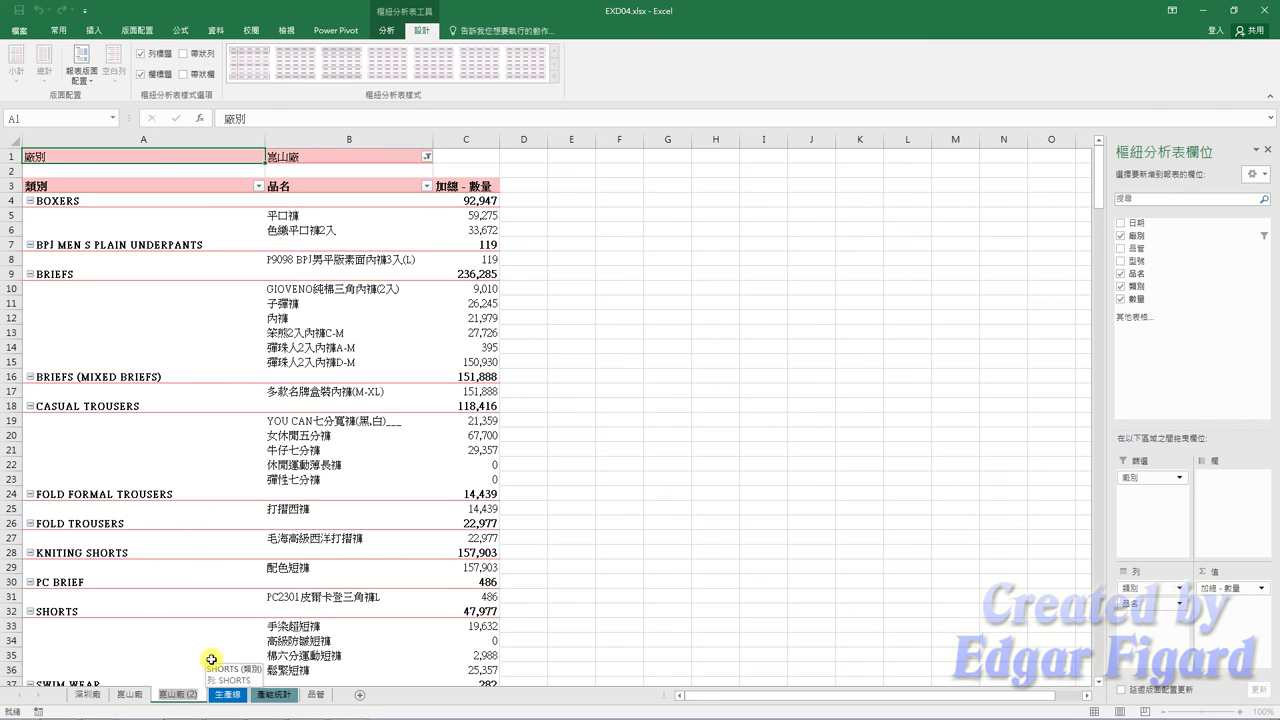
key(alt+h)
text(or)
text(成都廠)
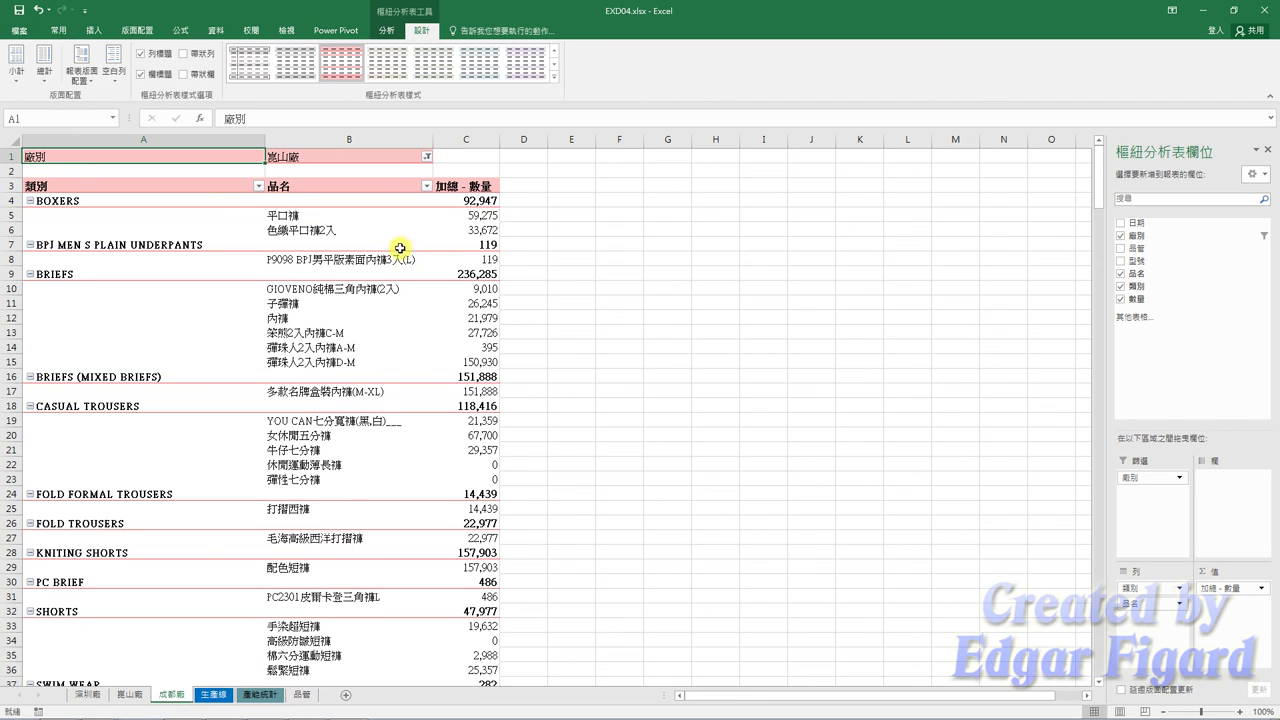
- Filter the 成都廠 pivot to 成都廠 and copy the sheet as 越南廠
click(427, 157)
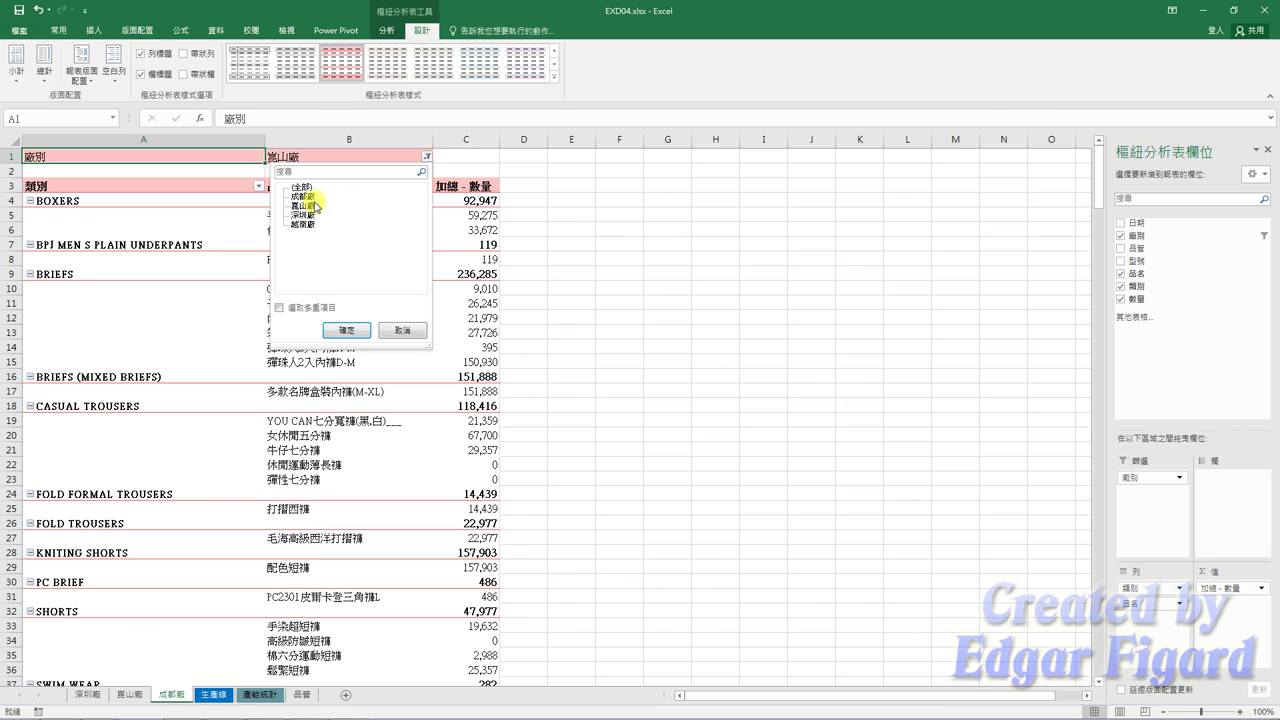
click(303, 196)
click(346, 330)
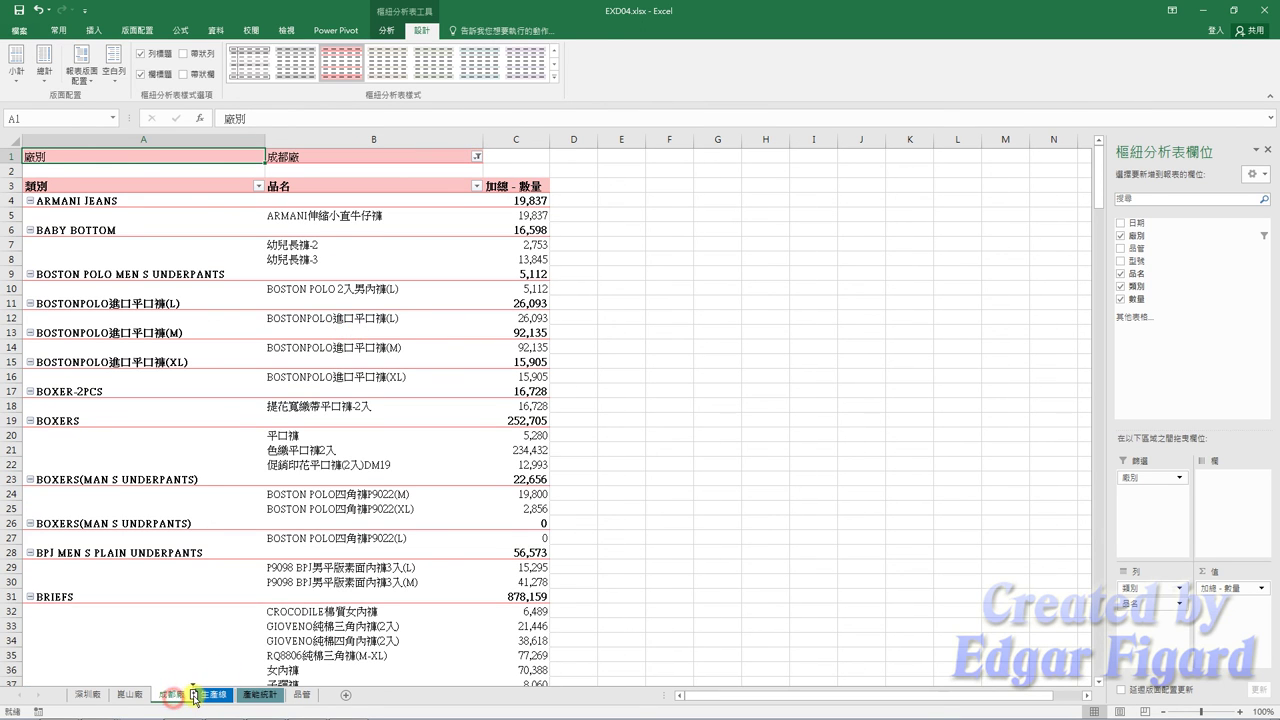
ctrl+drag(173, 695, 213, 695)
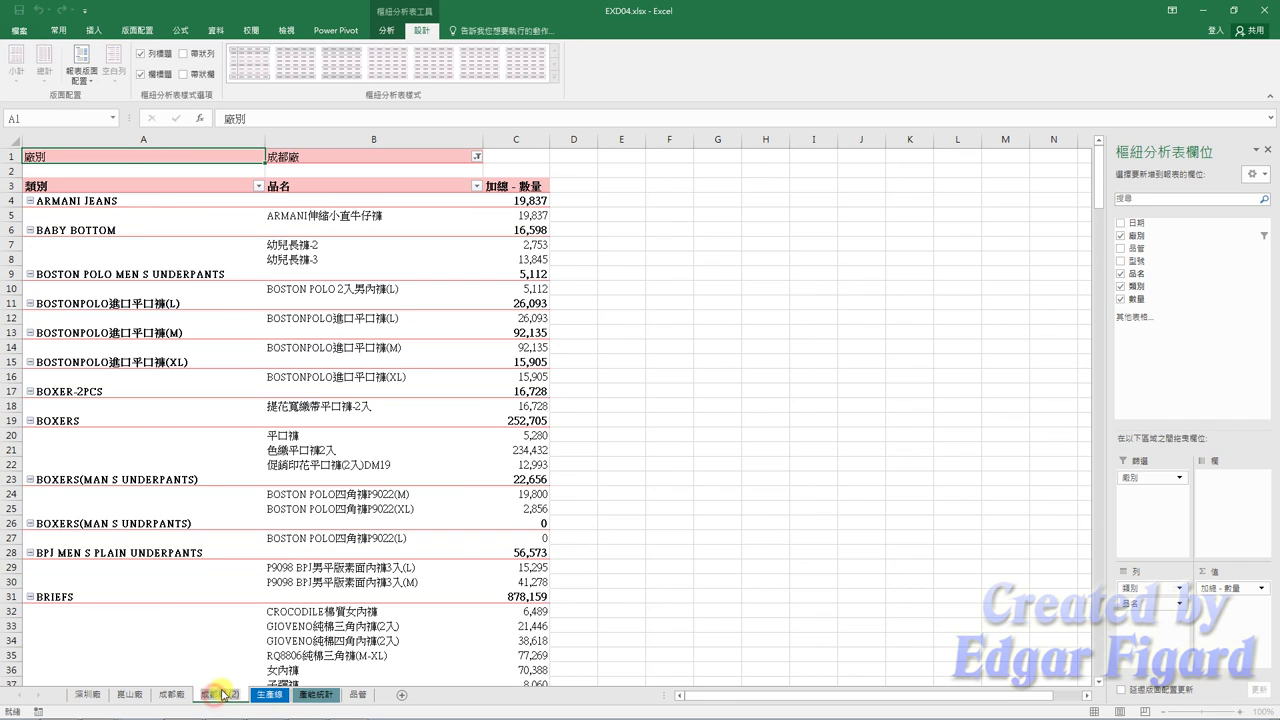
text(王人)
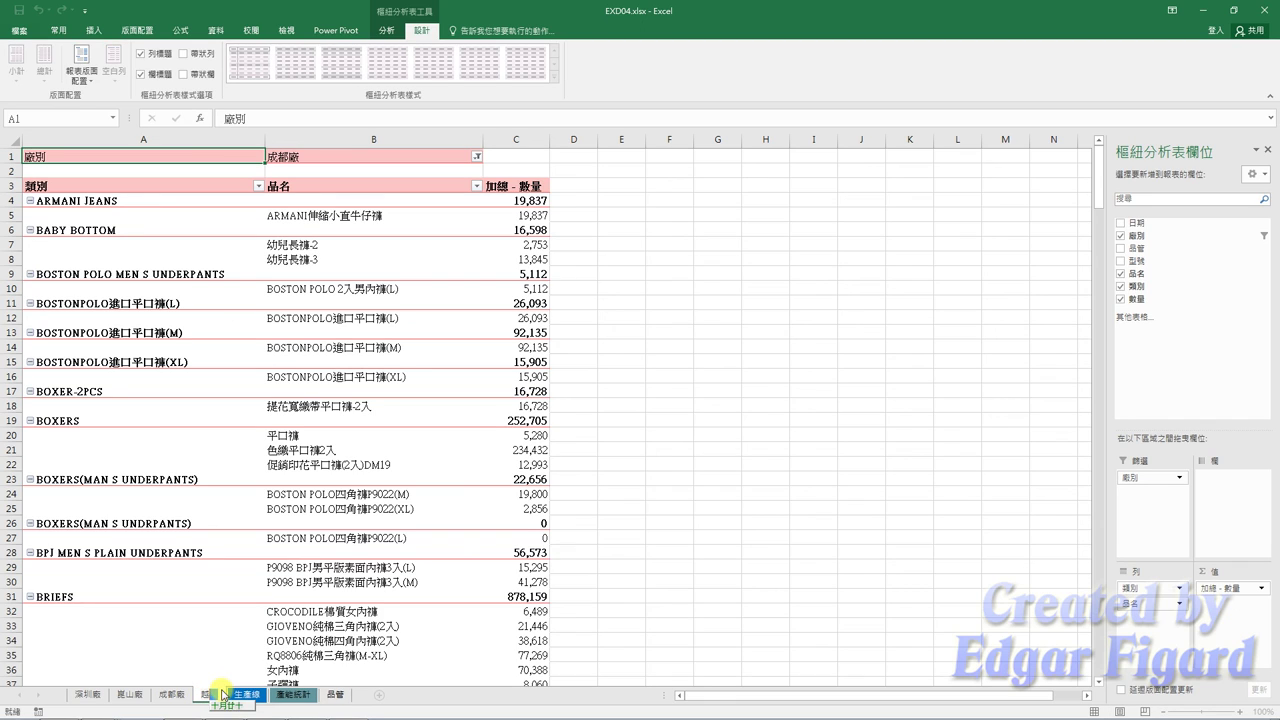
text(南廠)
key(Return)
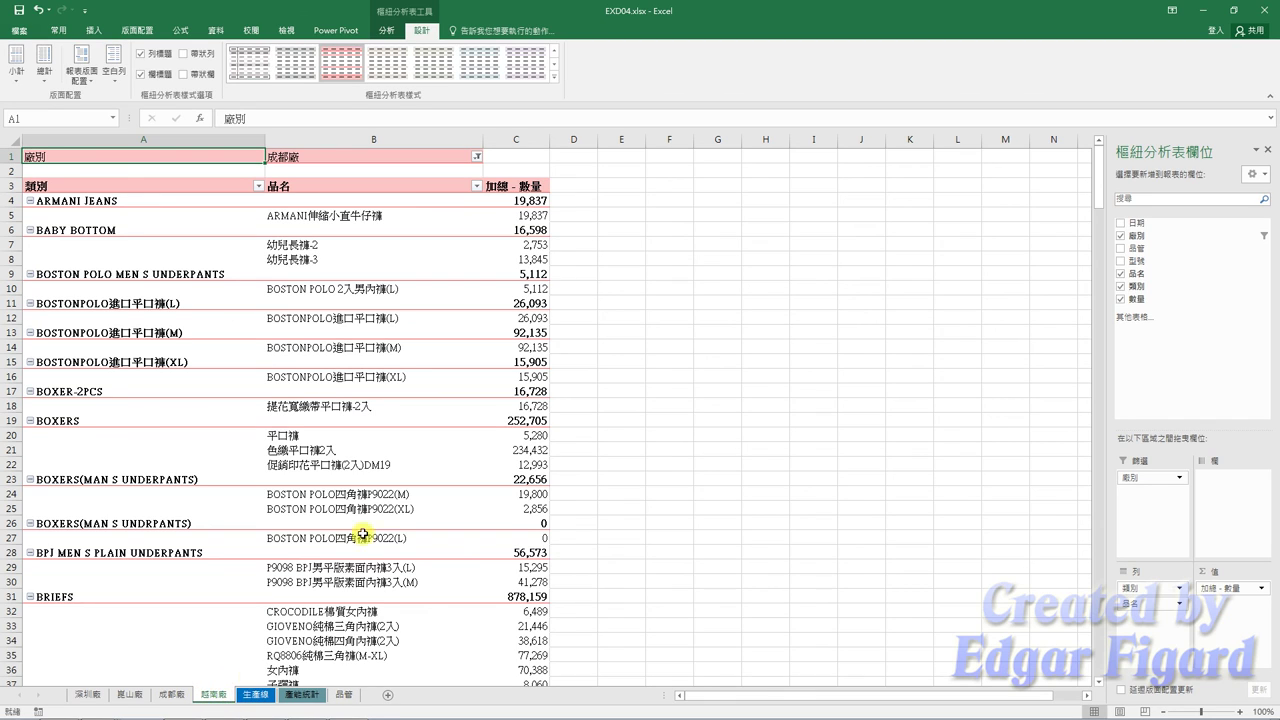
- Filter the 越南廠 pivot to 越南廠 and go to the 產銷統計 summary sheet
click(476, 158)
click(345, 223)
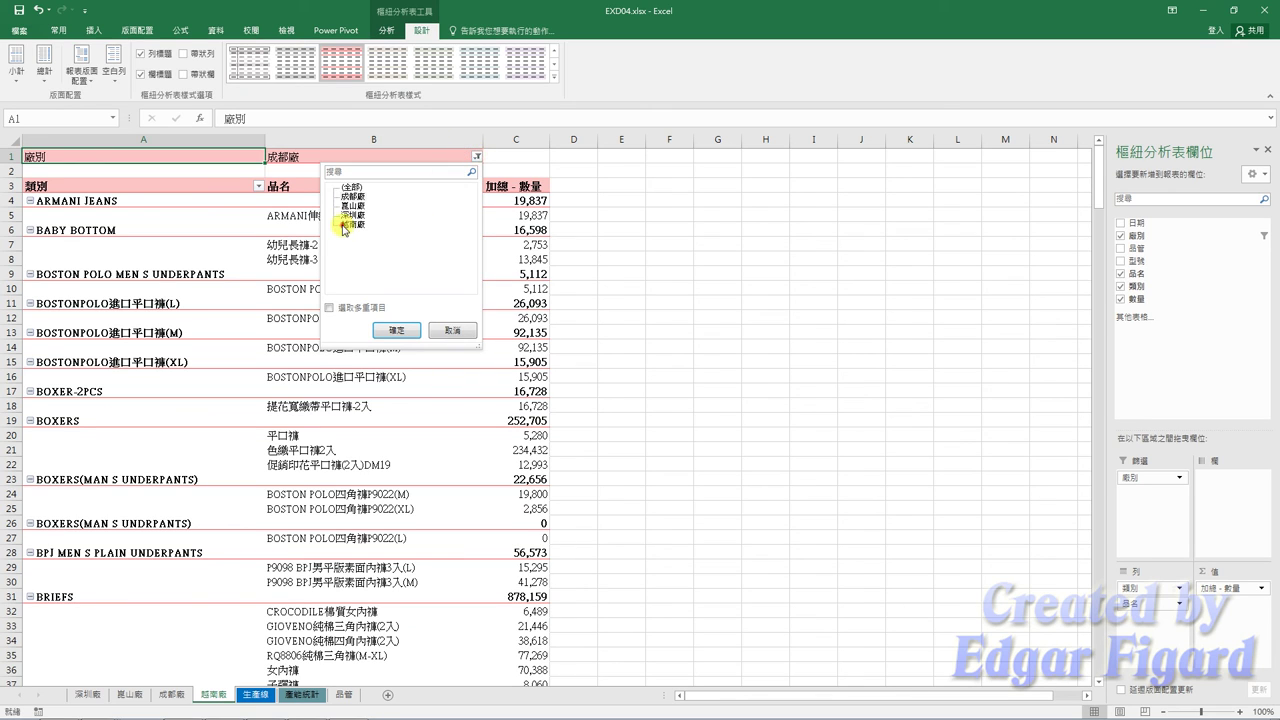
click(399, 333)
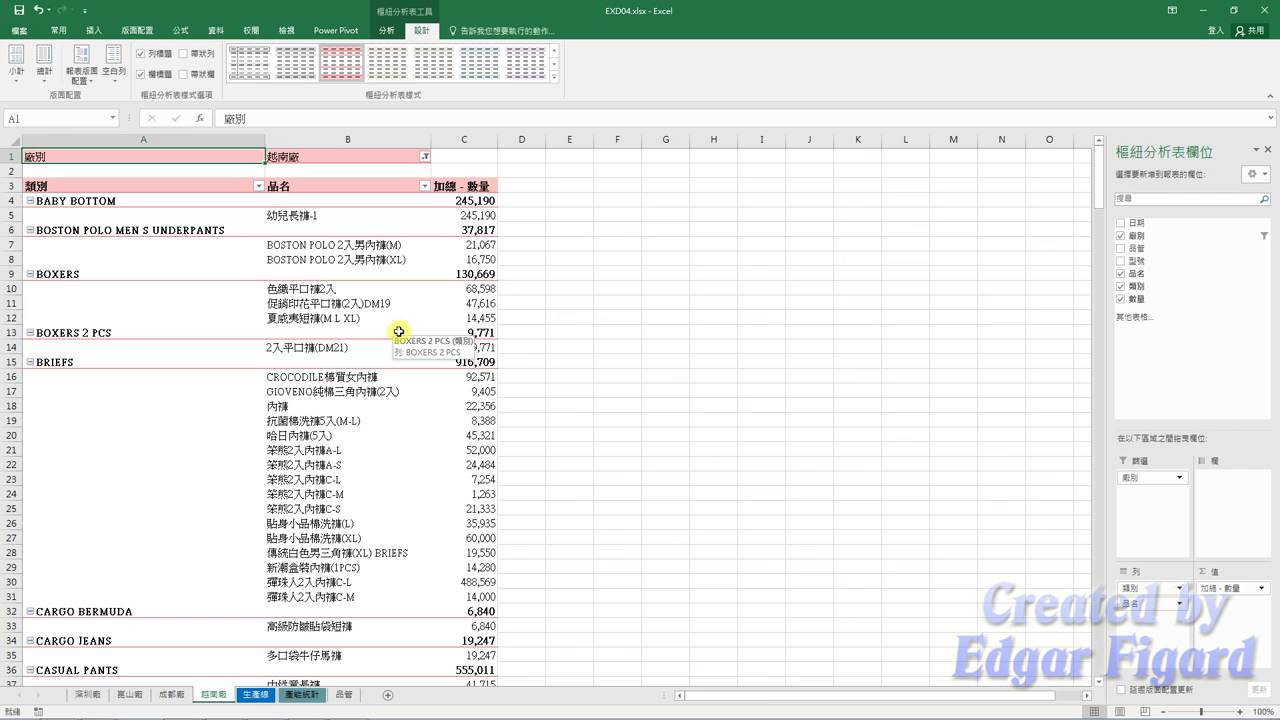
click(313, 705)
- Select B2 on 產銷統計, then copy the formula line from 405公式.txt in Notepad
click(291, 181)
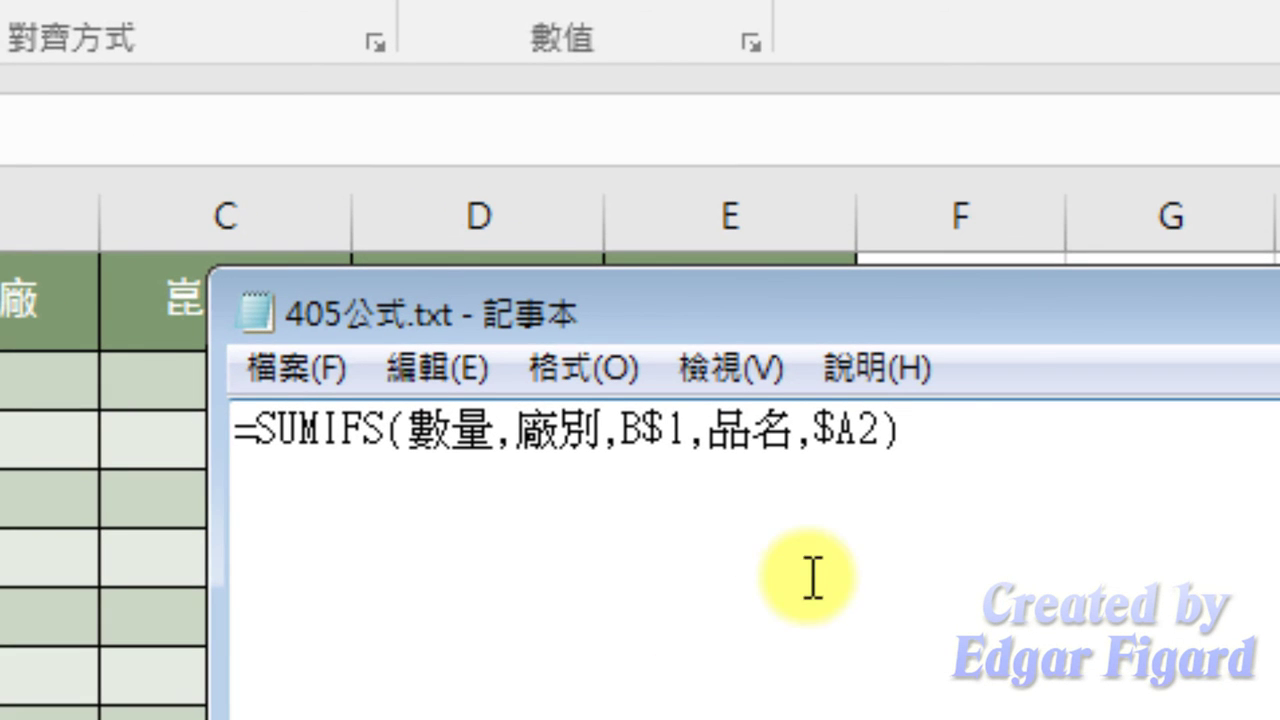
drag(931, 430, 248, 452)
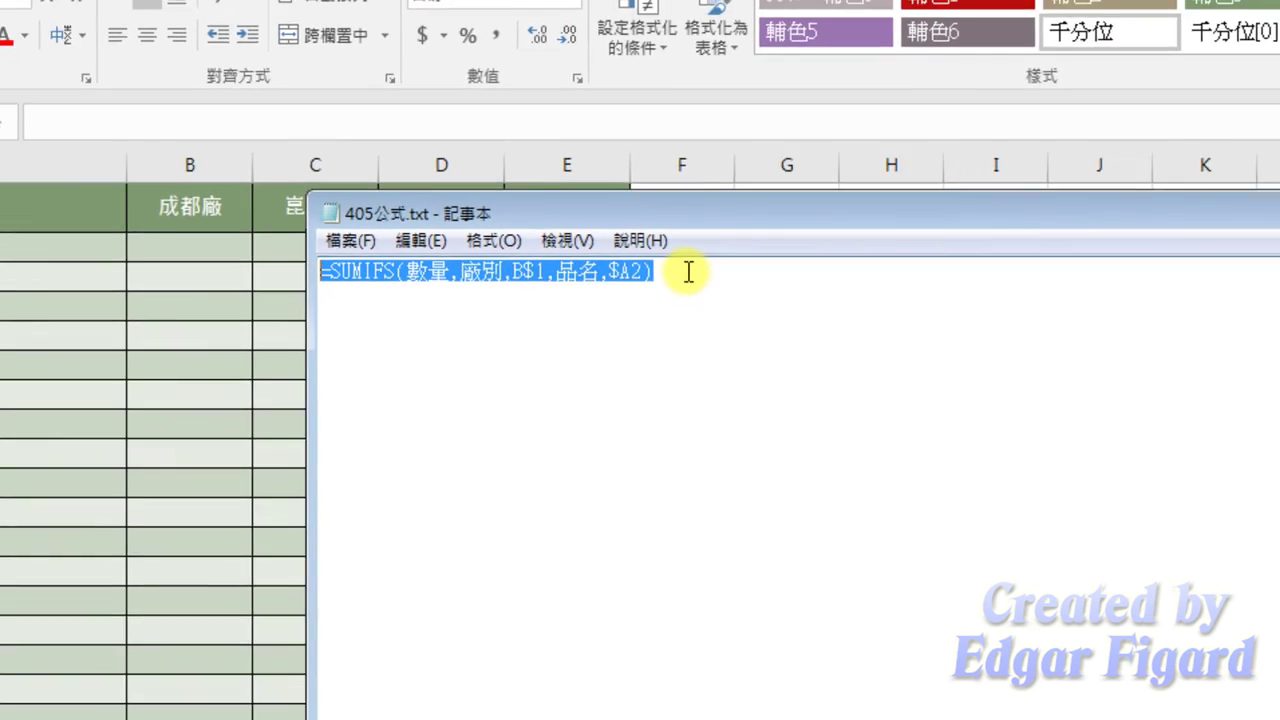
key(ctrl+c)
- Paste the SUMIFS formula into B2, extend it to E2, and fill down all product rows
click(315, 183)
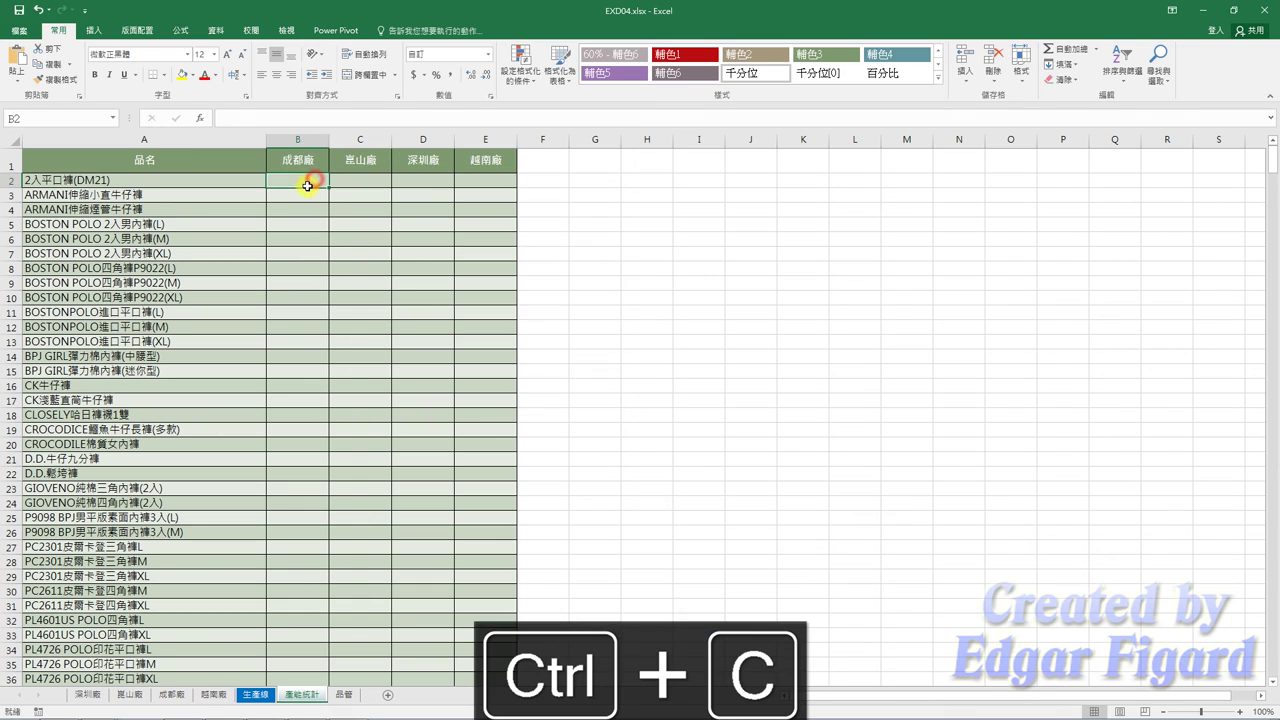
click(313, 117)
key(ctrl+v)
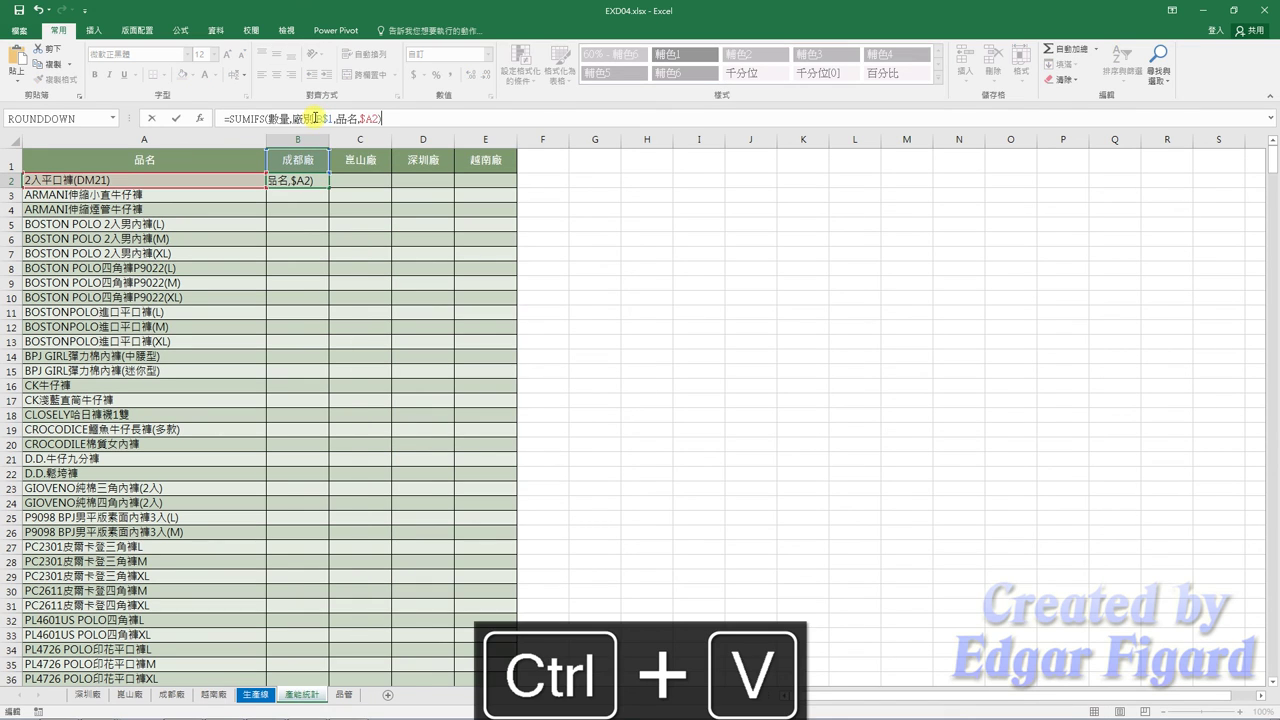
key(Return)
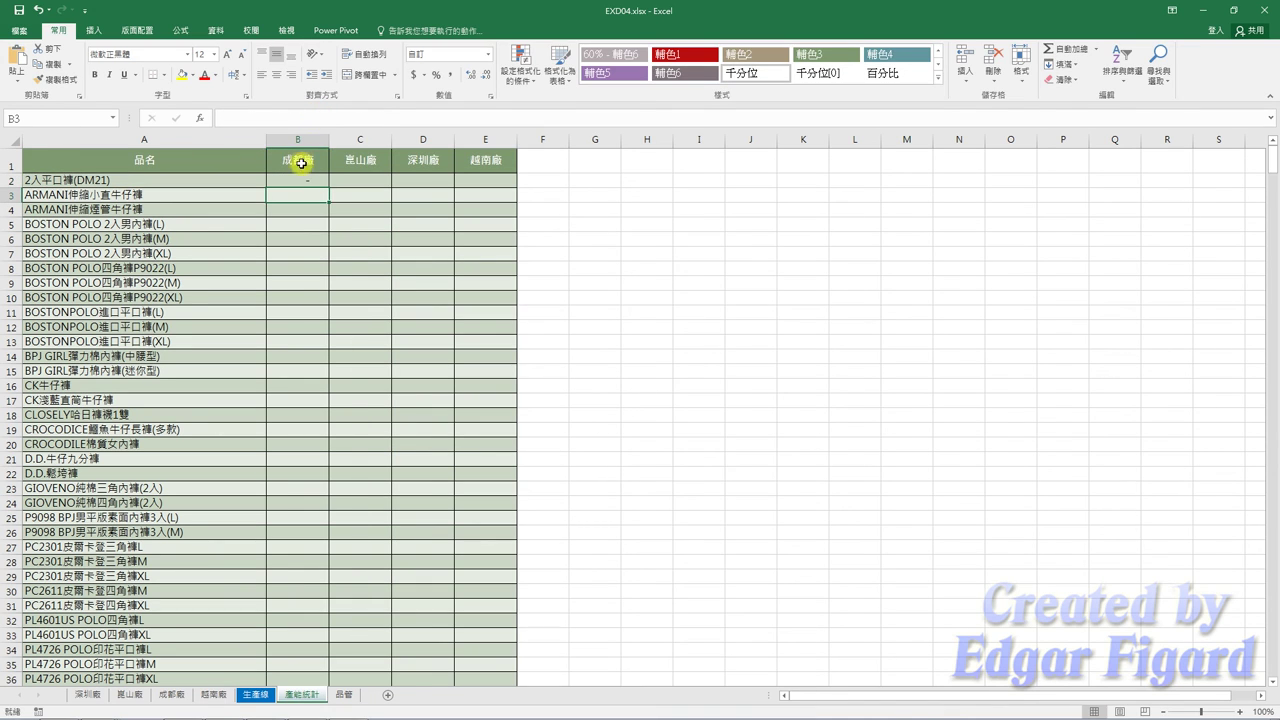
click(301, 183)
click(301, 183)
drag(327, 186, 508, 189)
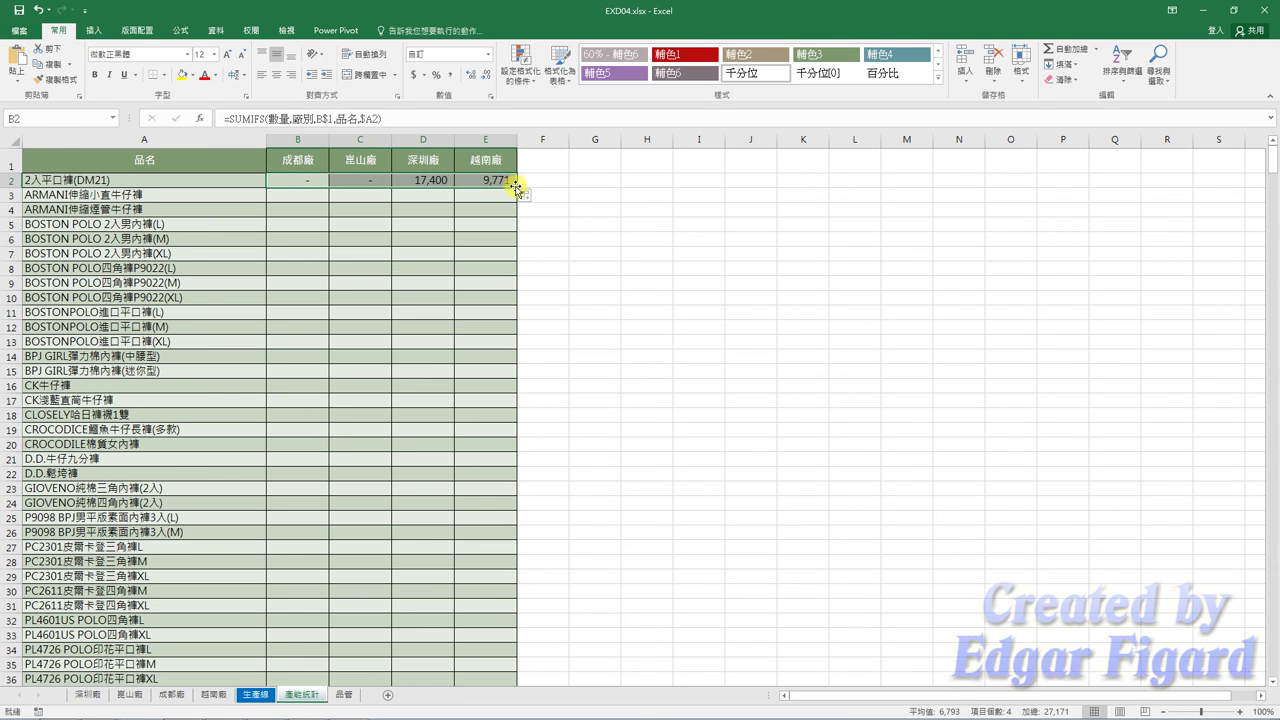
double_click(515, 187)
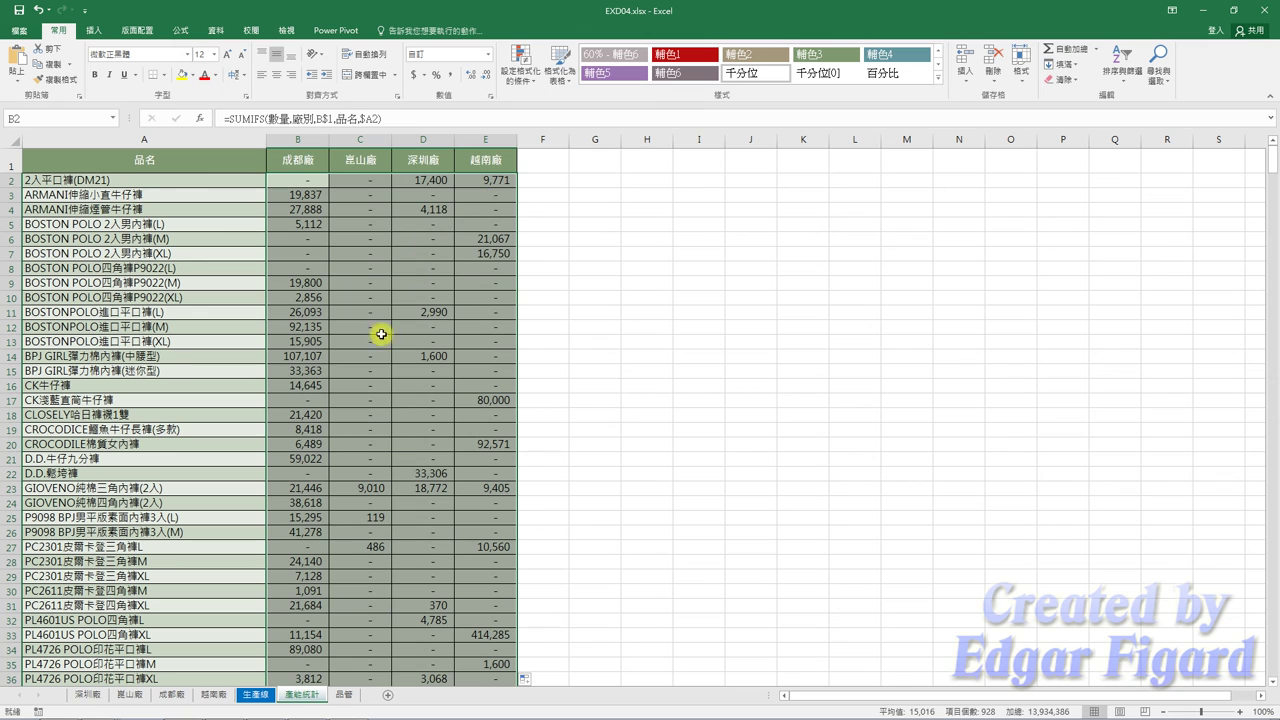
- Copy 生產線's 廠別 and 品管 columns (B2:C683) into the 品管 sheet at A2
click(268, 697)
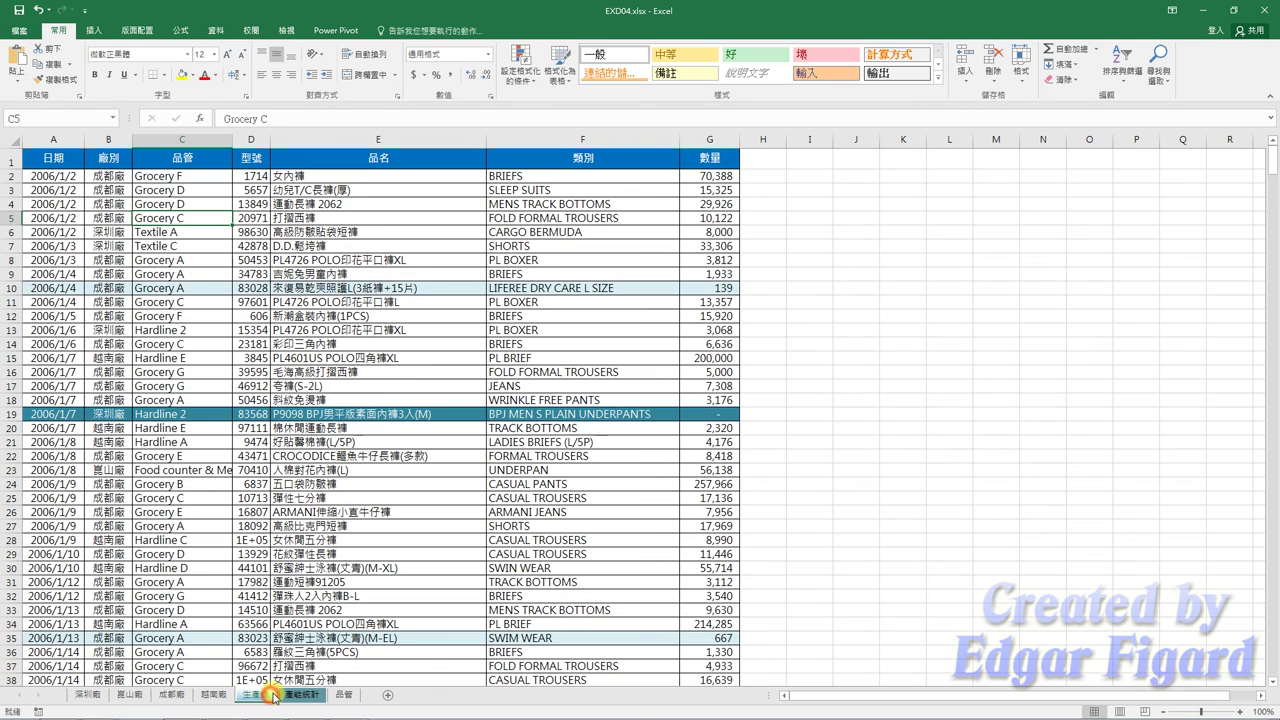
drag(118, 180, 187, 173)
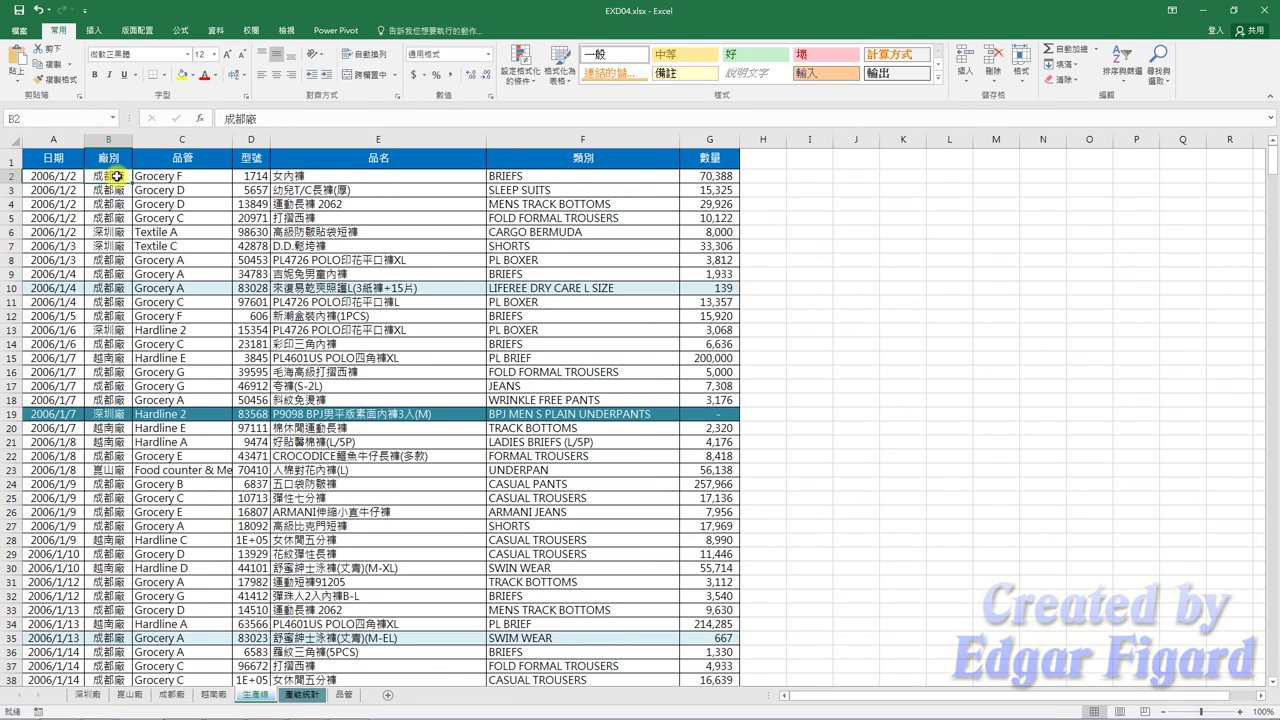
key(ctrl+shift+Down)
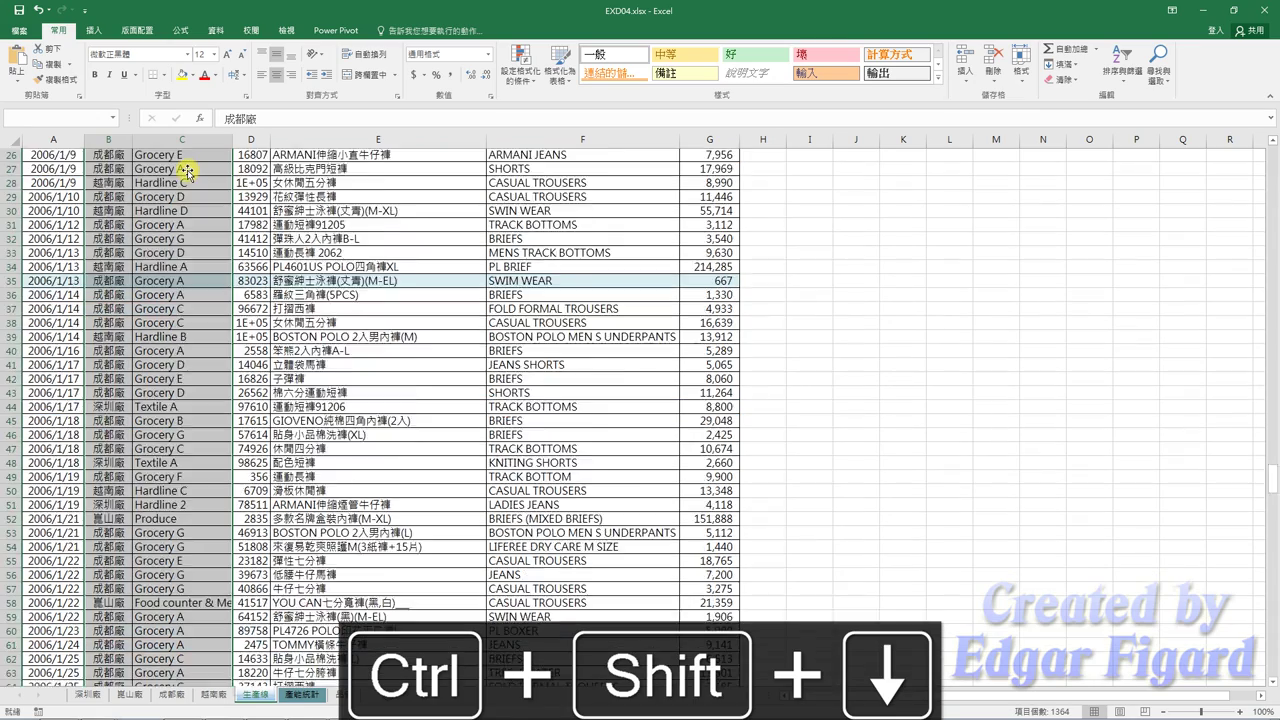
key(ctrl+c)
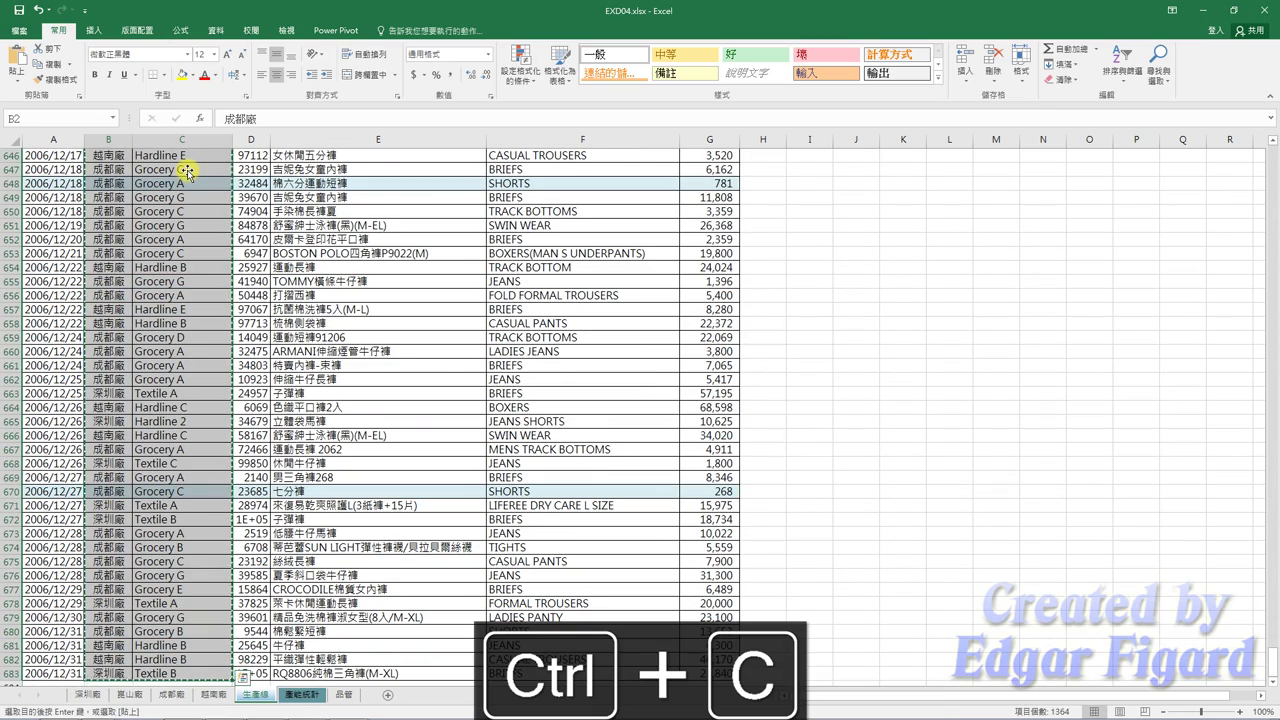
click(339, 694)
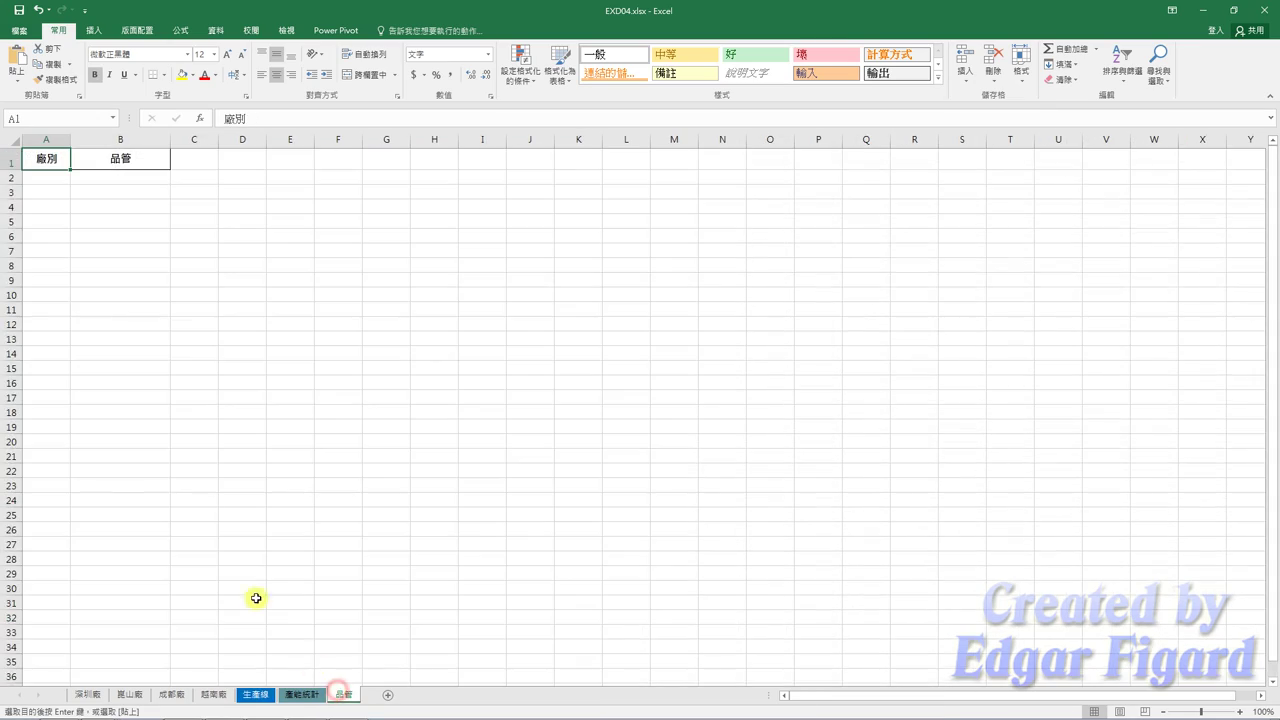
click(48, 174)
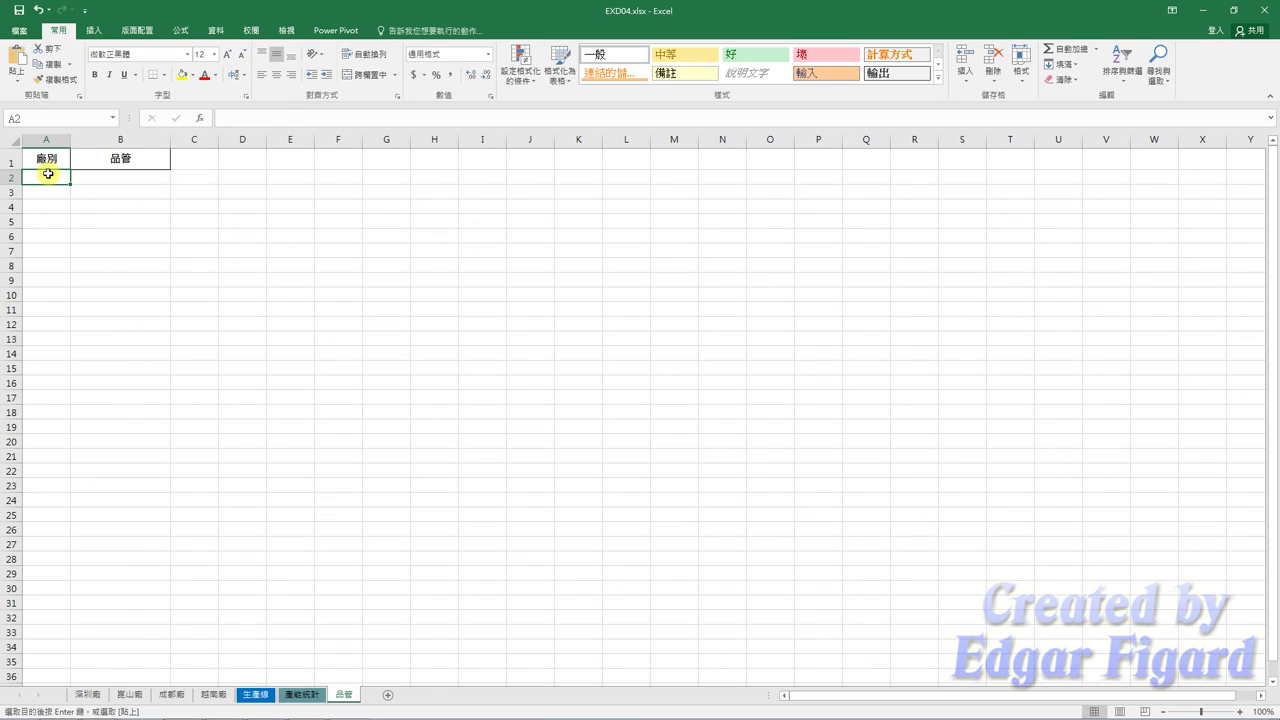
key(ctrl+v)
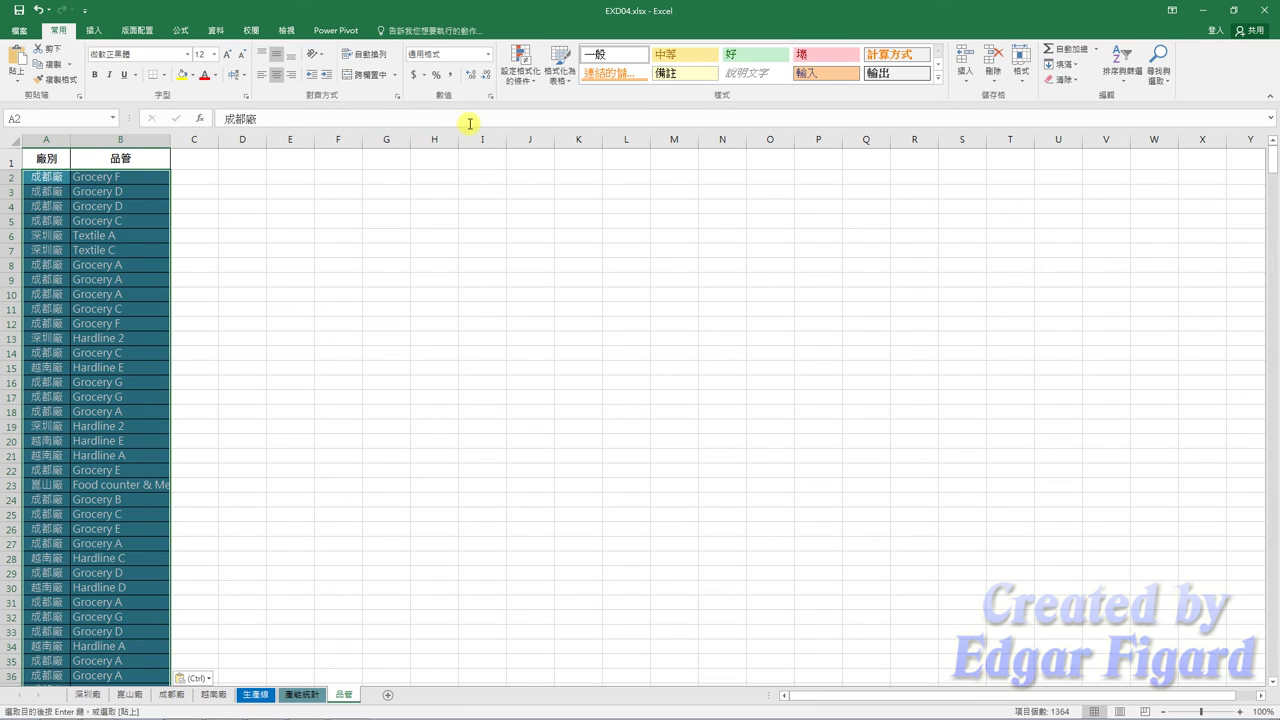
- Custom-sort the list by 廠別 A to Z, then by 品管 A to Z
click(1118, 74)
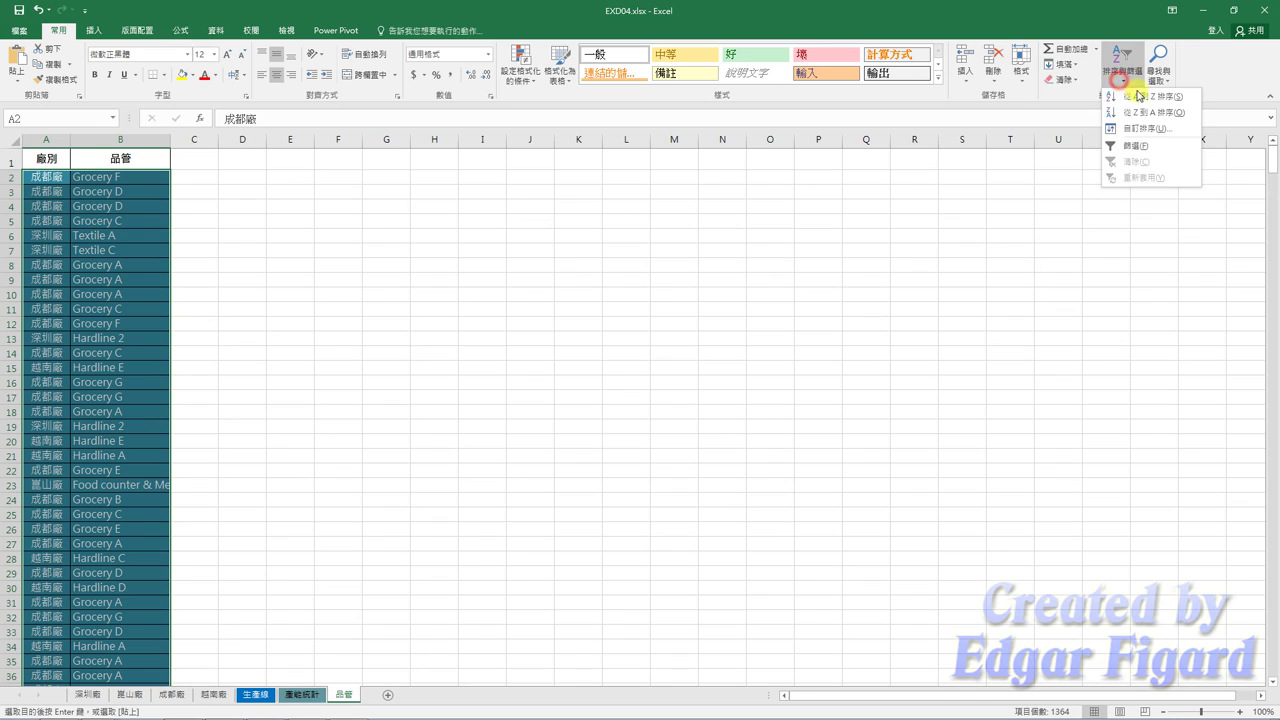
click(1147, 125)
click(629, 332)
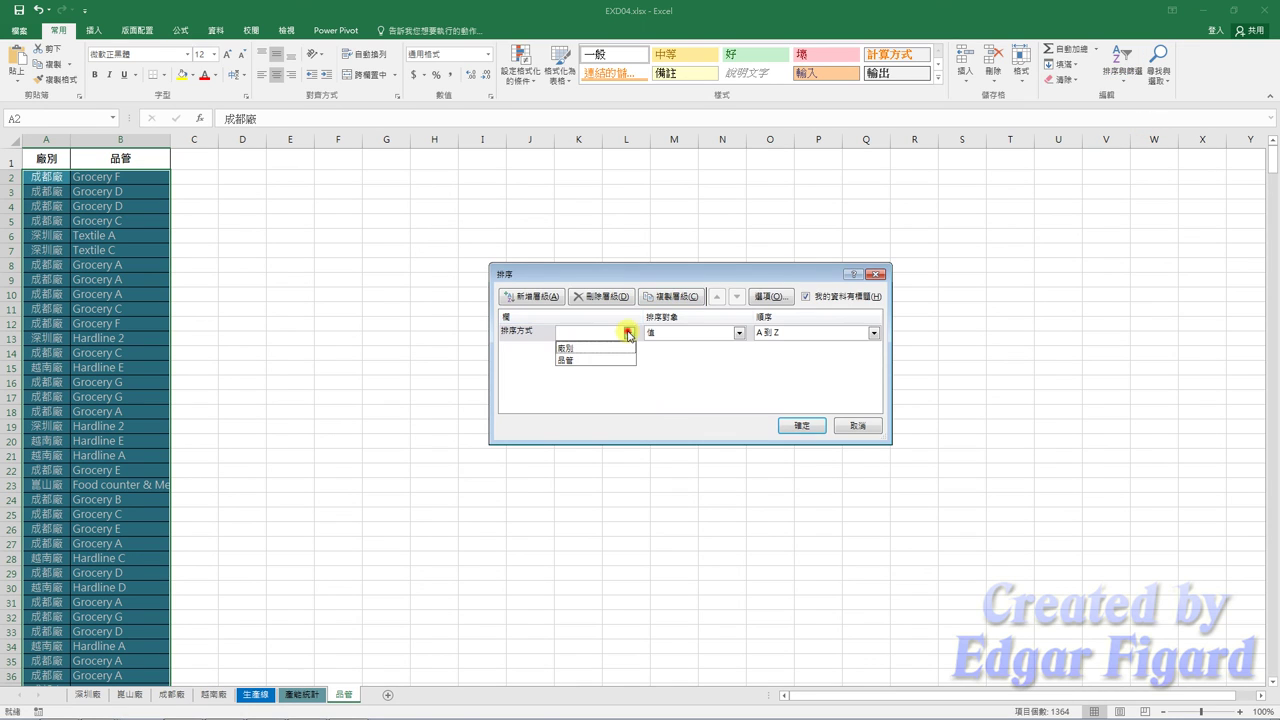
click(612, 349)
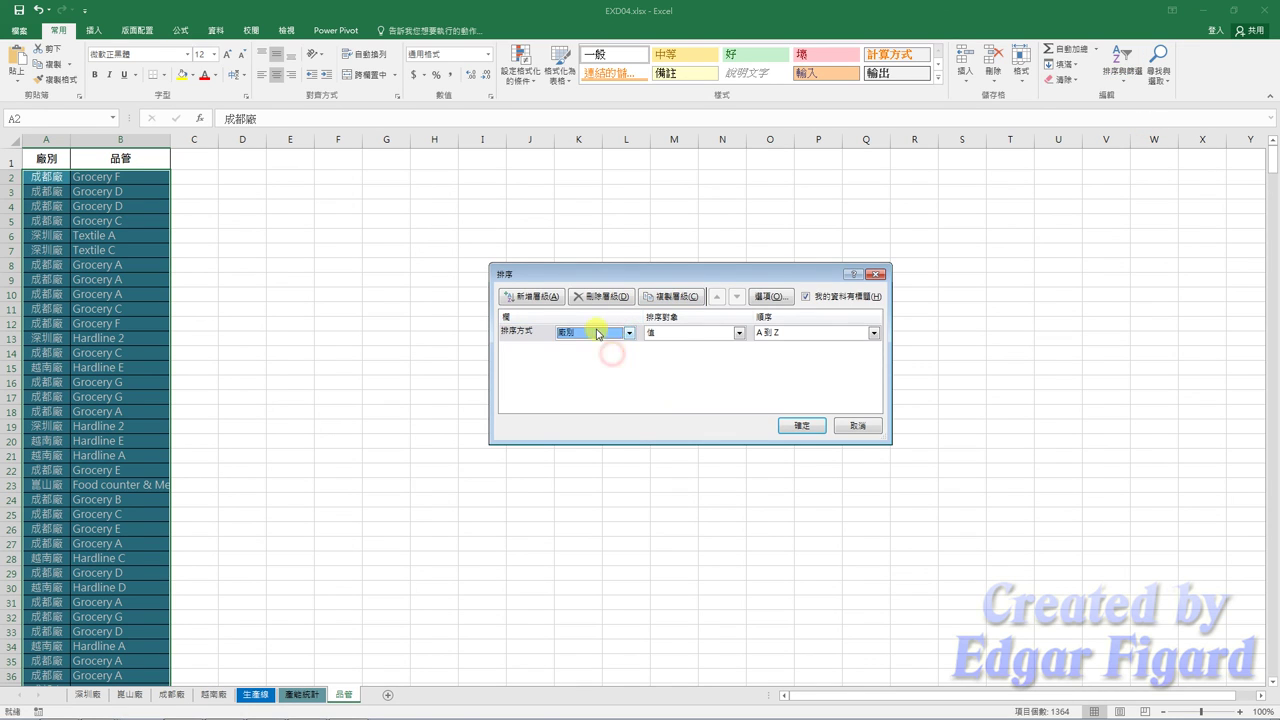
click(531, 297)
click(631, 350)
click(586, 377)
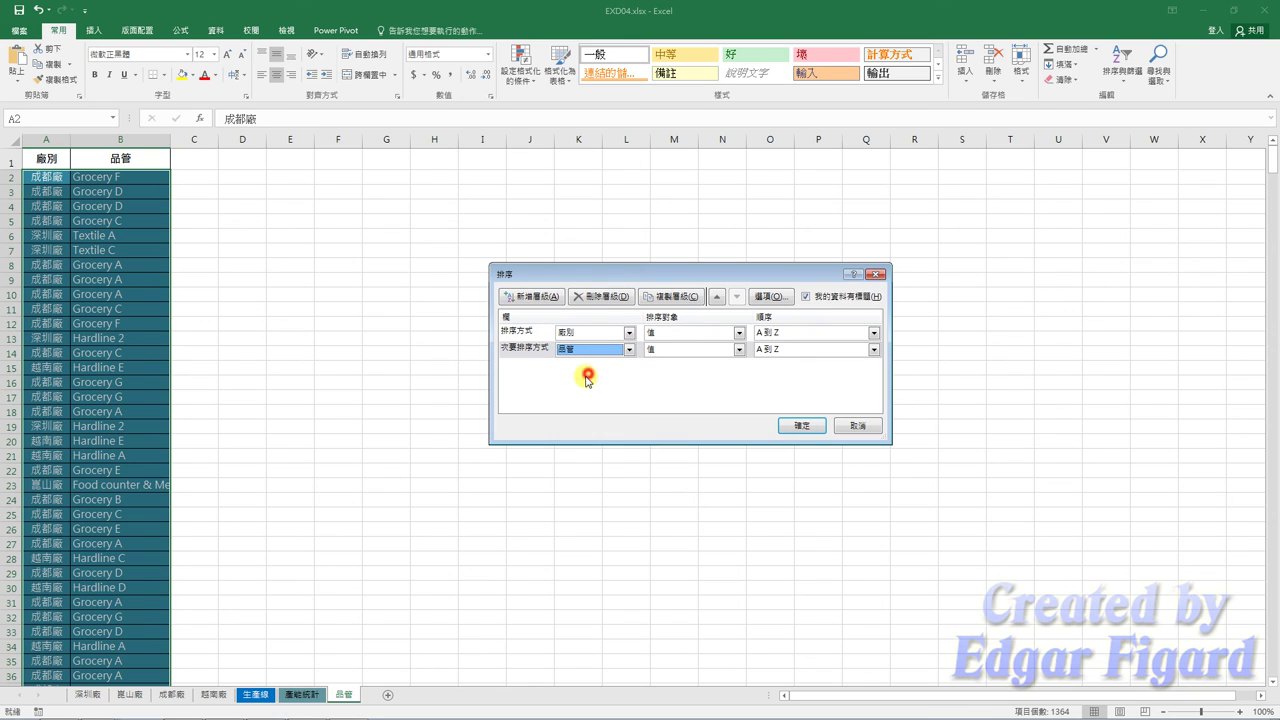
click(798, 427)
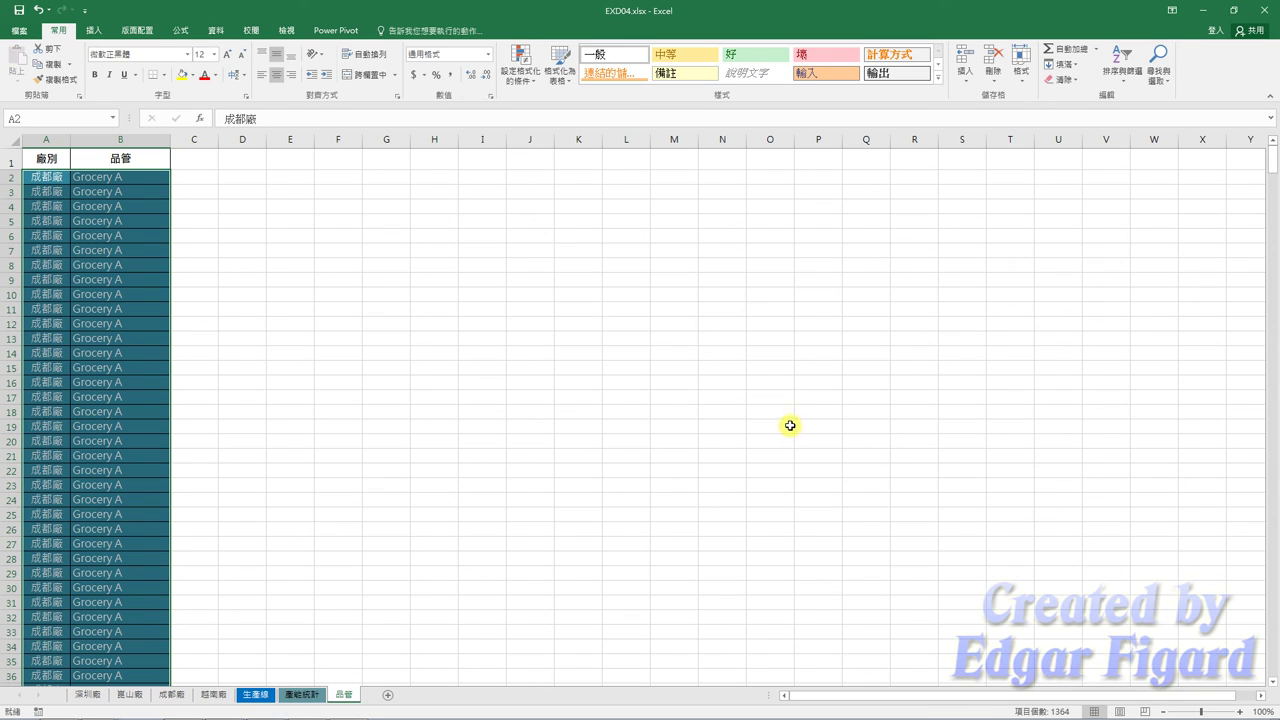
- Remove duplicate rows across both 廠別 and 品管 columns, leaving 20 unique pairs
click(217, 31)
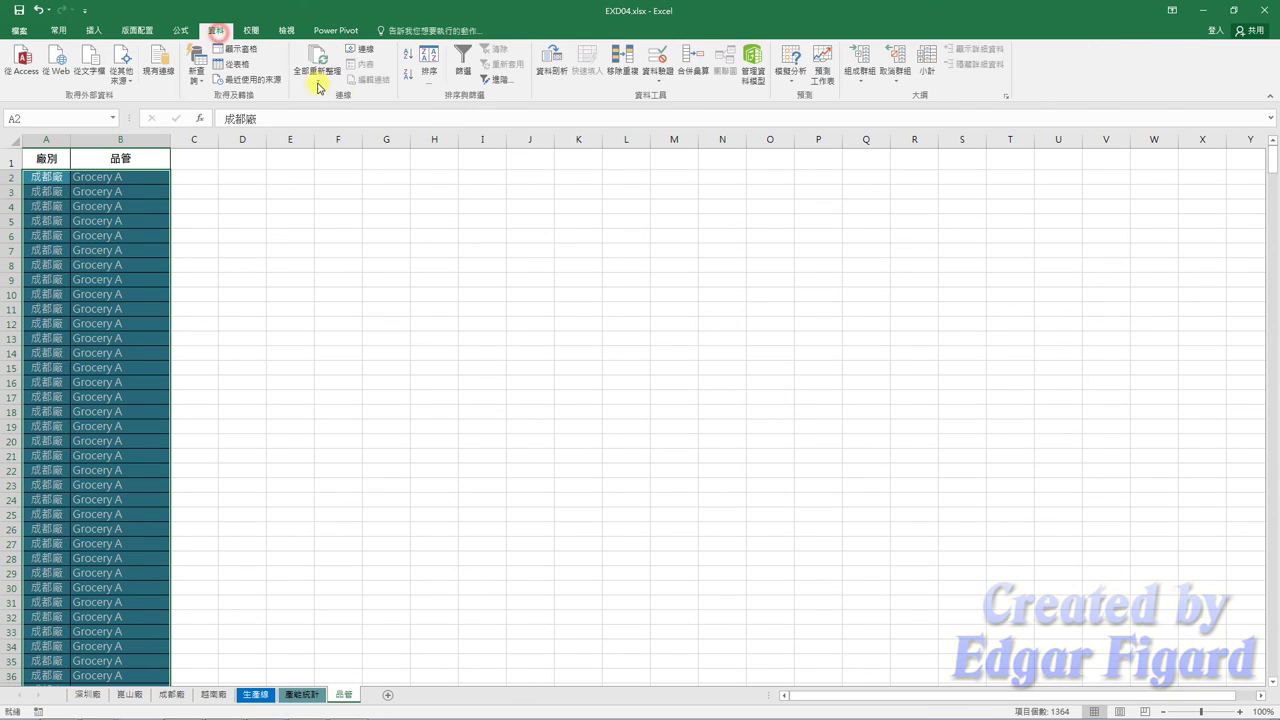
click(622, 68)
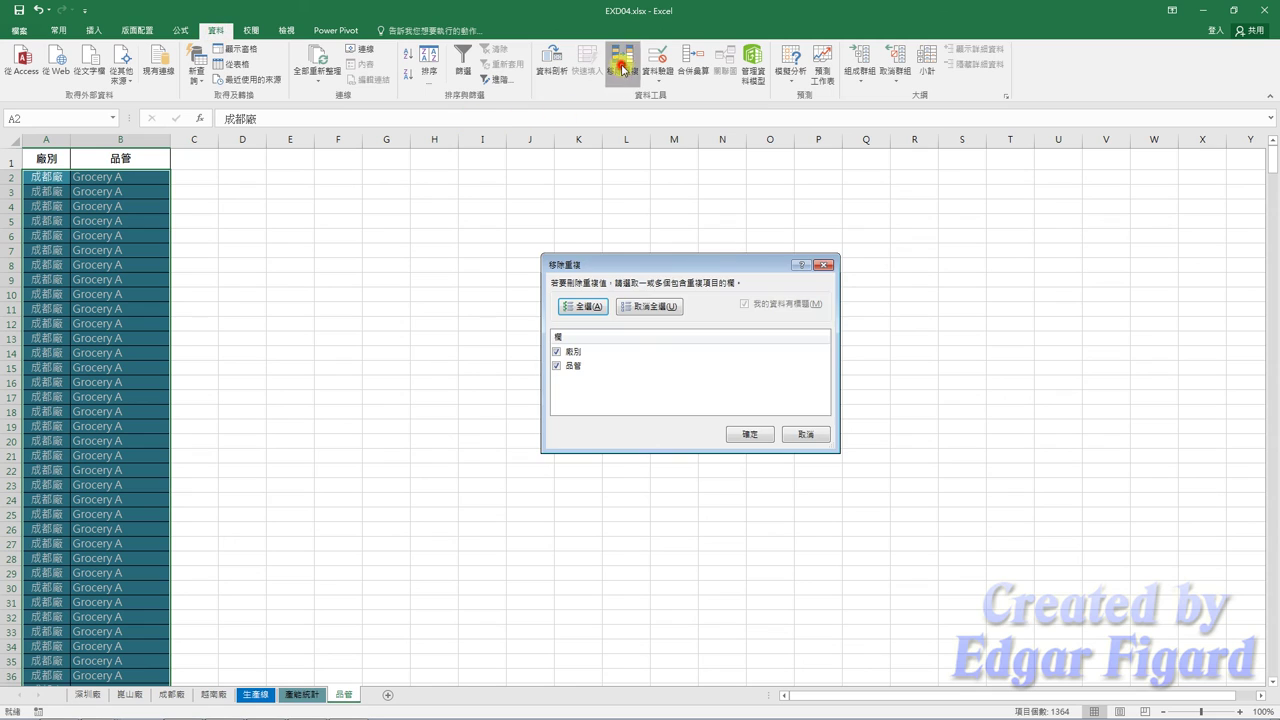
click(735, 435)
click(649, 404)
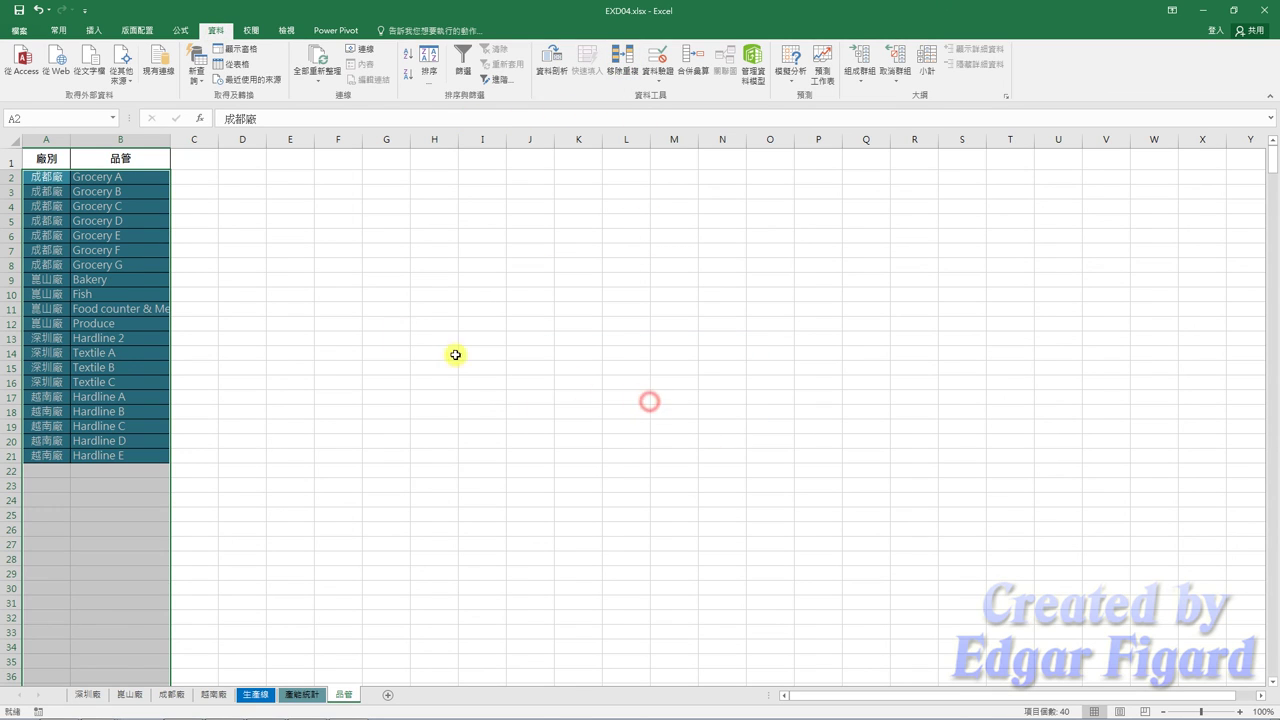
- Select the deduplicated list A1:B21
click(45, 158)
drag(47, 156, 117, 455)
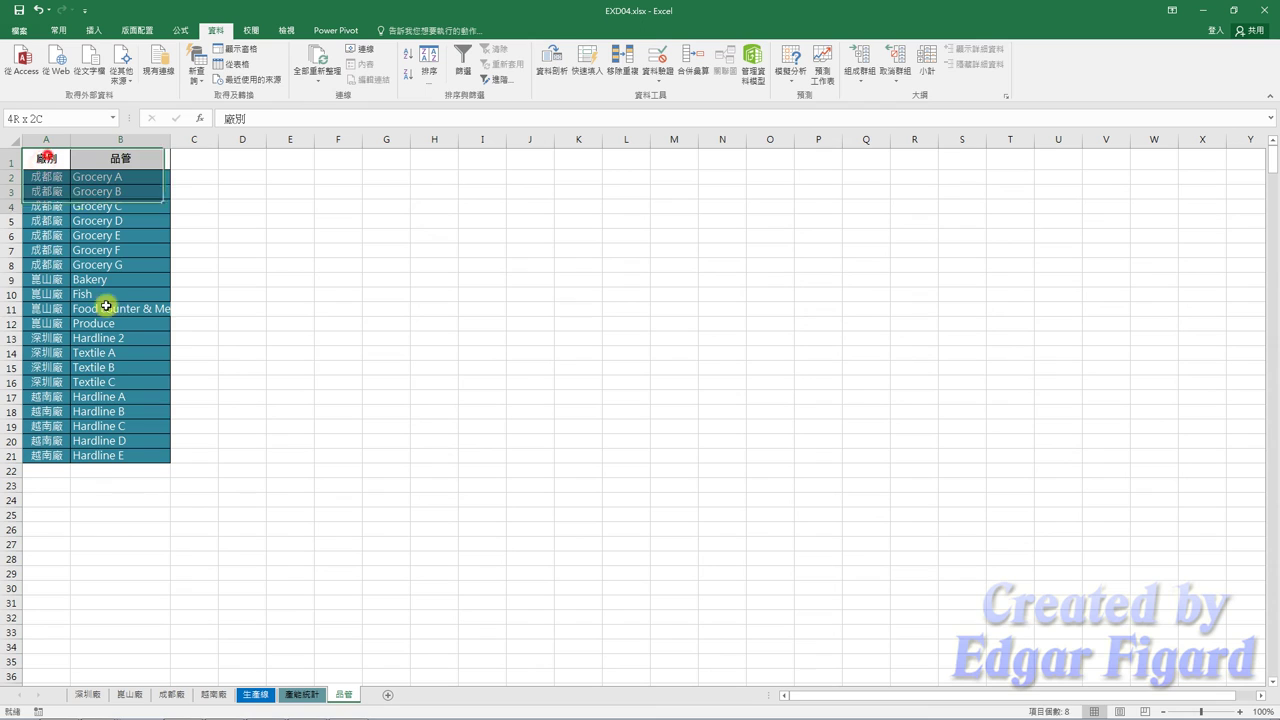
click(57, 30)
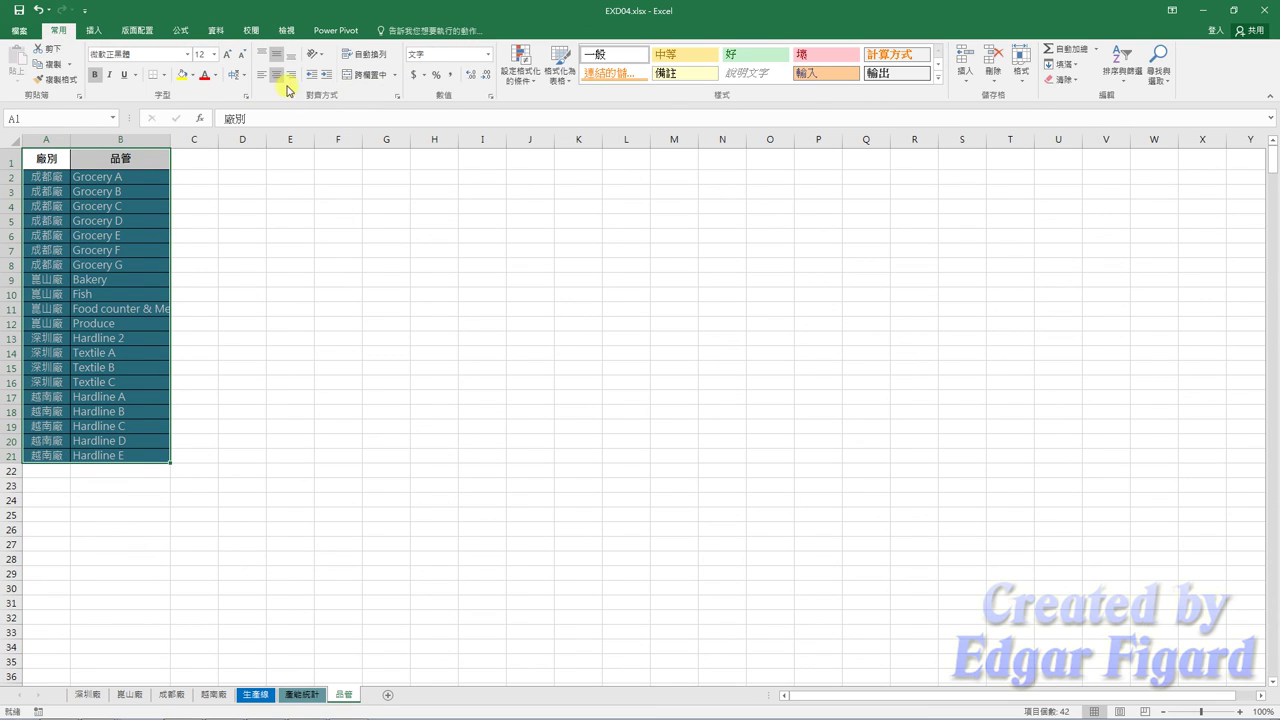
- Give A1:B21 thick outline and inside borders via the 其他框線 dialog
click(163, 76)
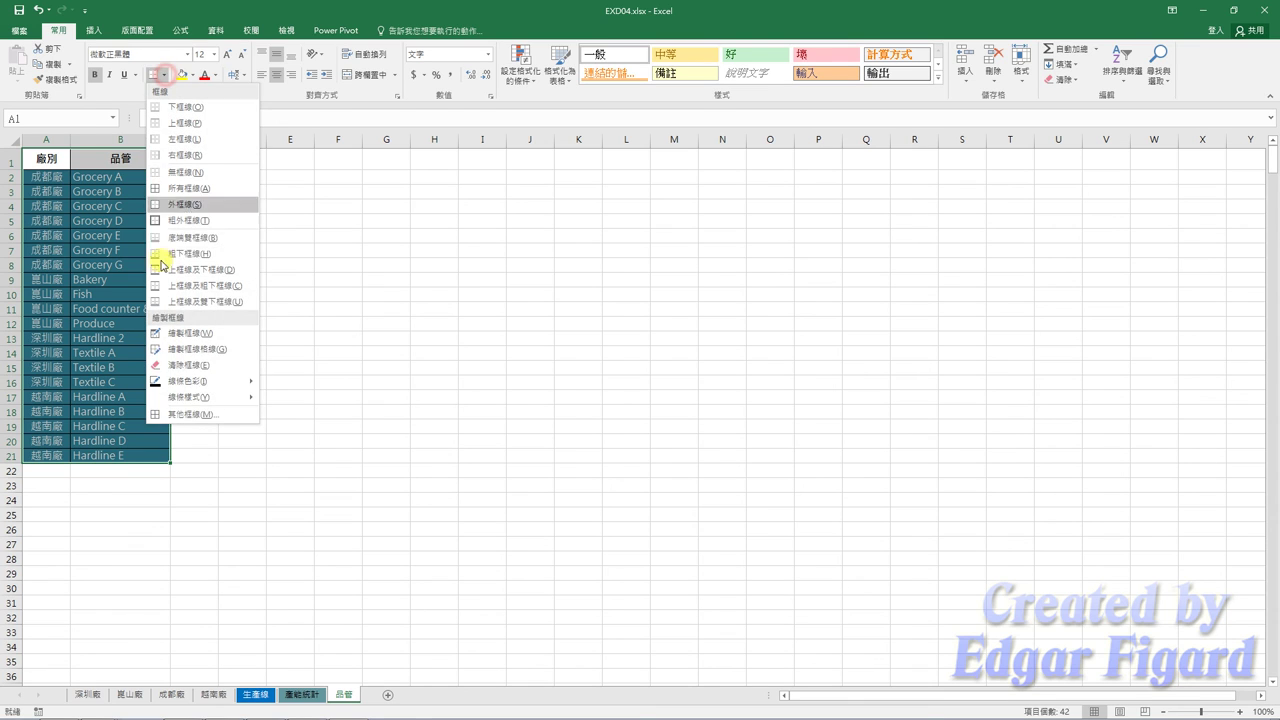
click(170, 412)
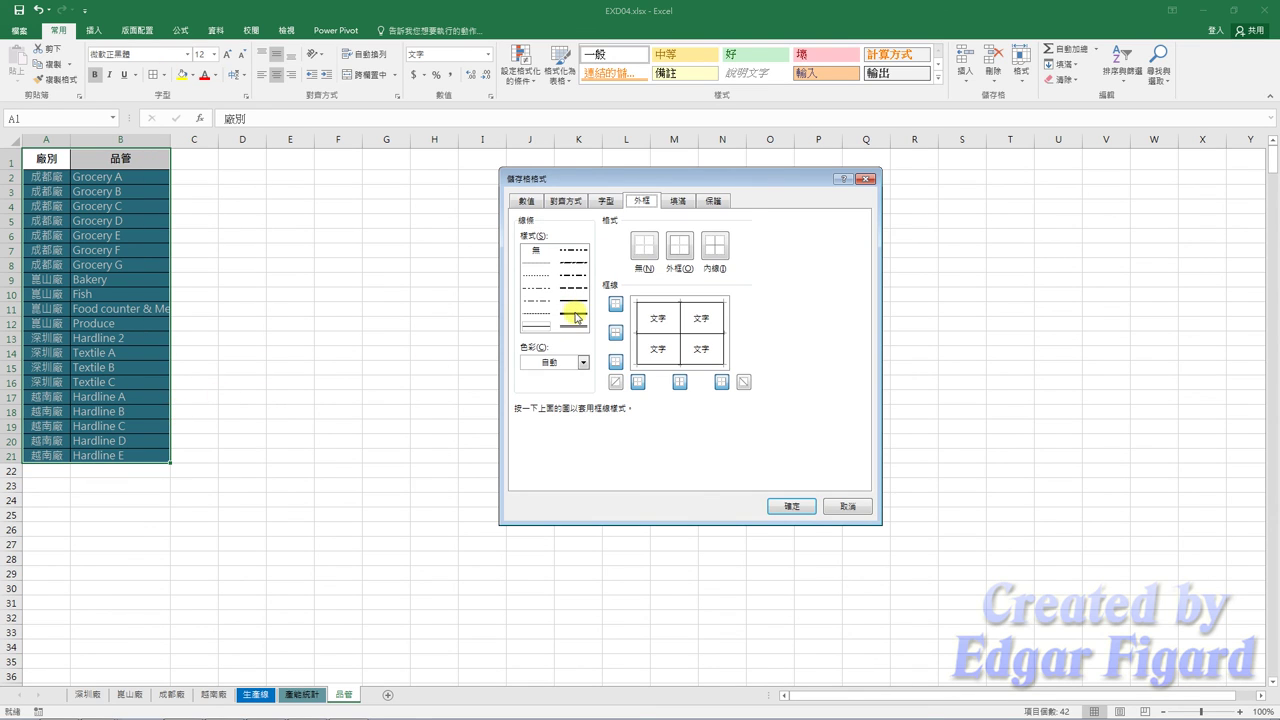
click(684, 244)
click(709, 244)
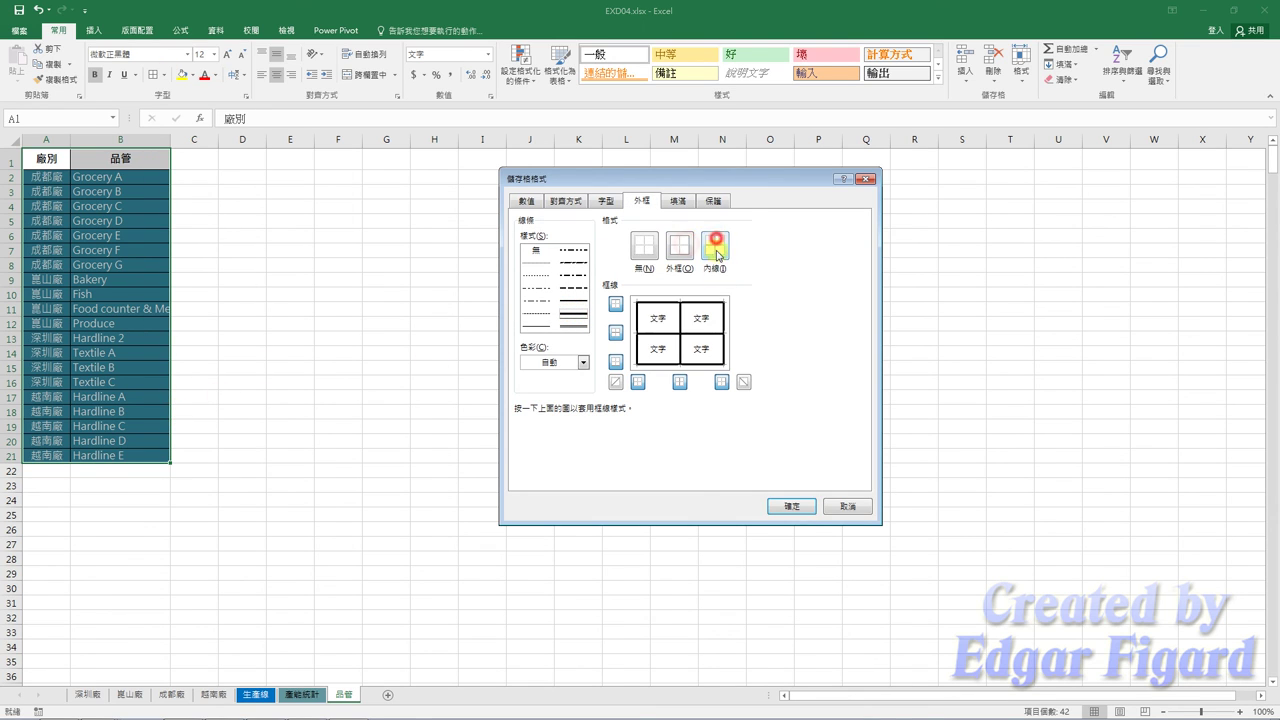
click(782, 506)
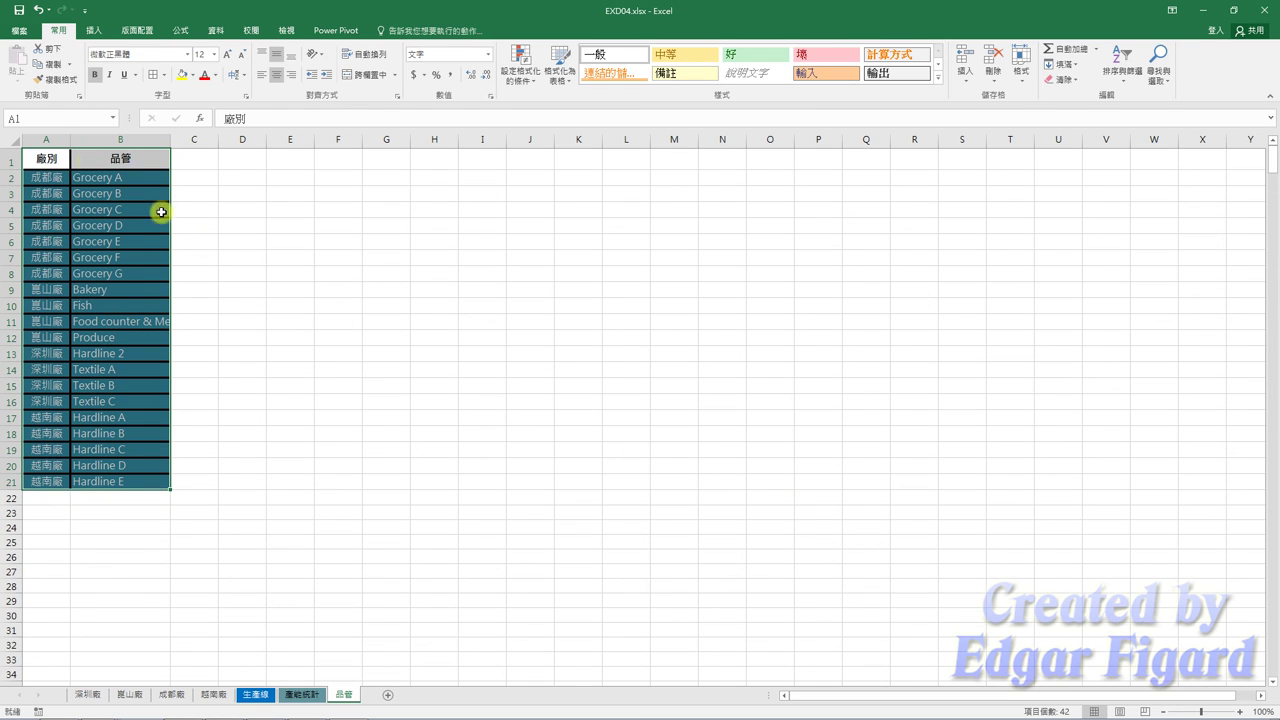
click(19, 30)
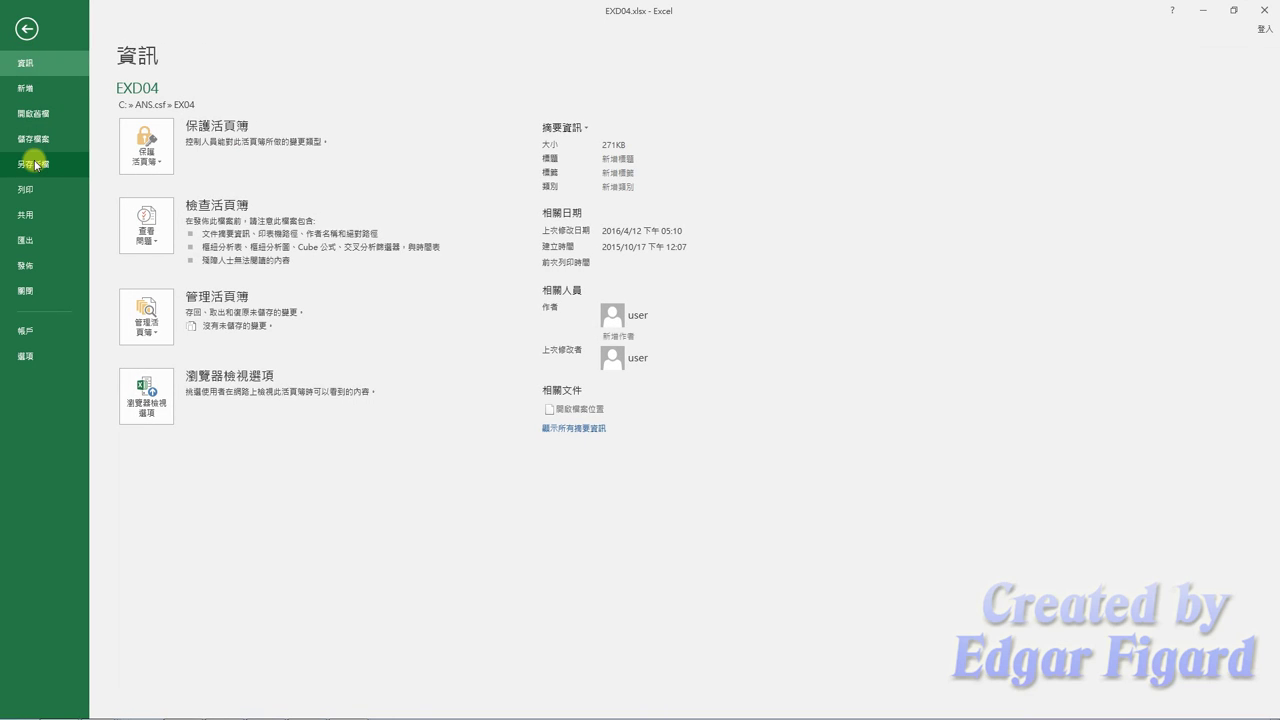
- Save the workbook as EXa04.xlsx in the C:\ANS.csf\EX04 folder
click(29, 164)
click(359, 119)
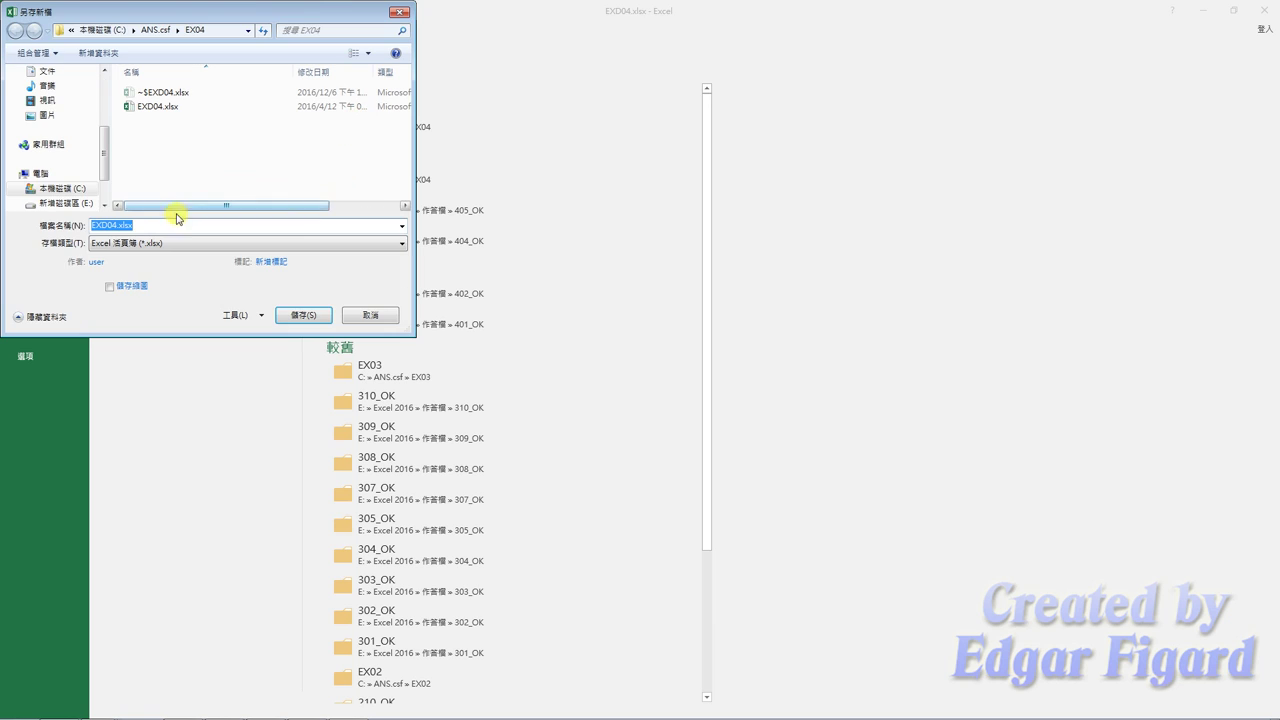
click(104, 227)
key(BackSpace)
text(a)
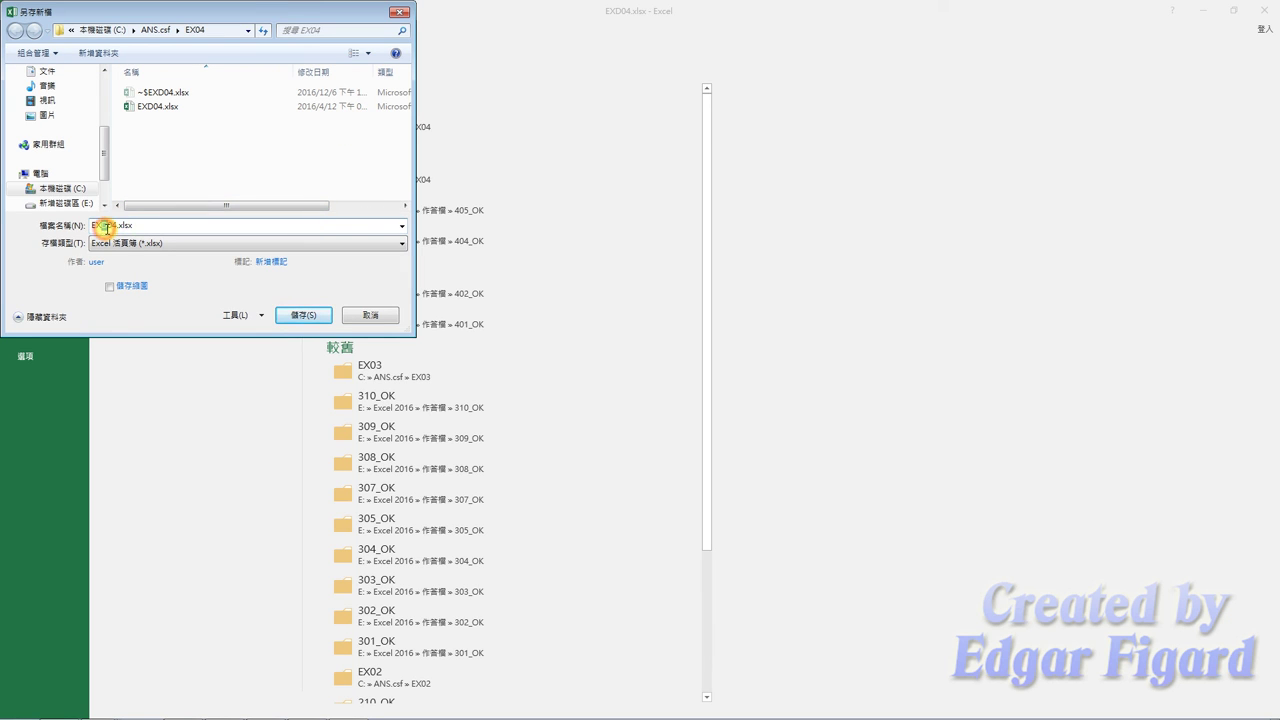
click(309, 316)
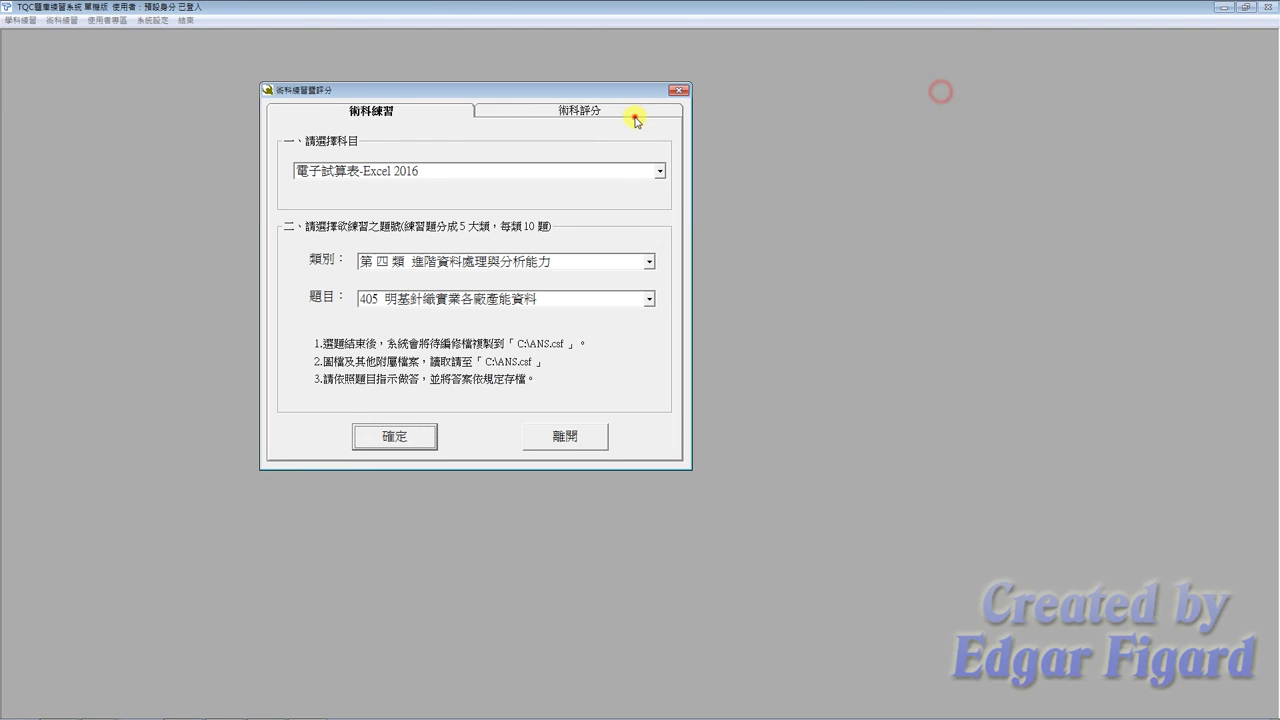
- Grade question 405 and highlight the 20-of-20 total score line in Score.txt
click(634, 112)
click(416, 440)
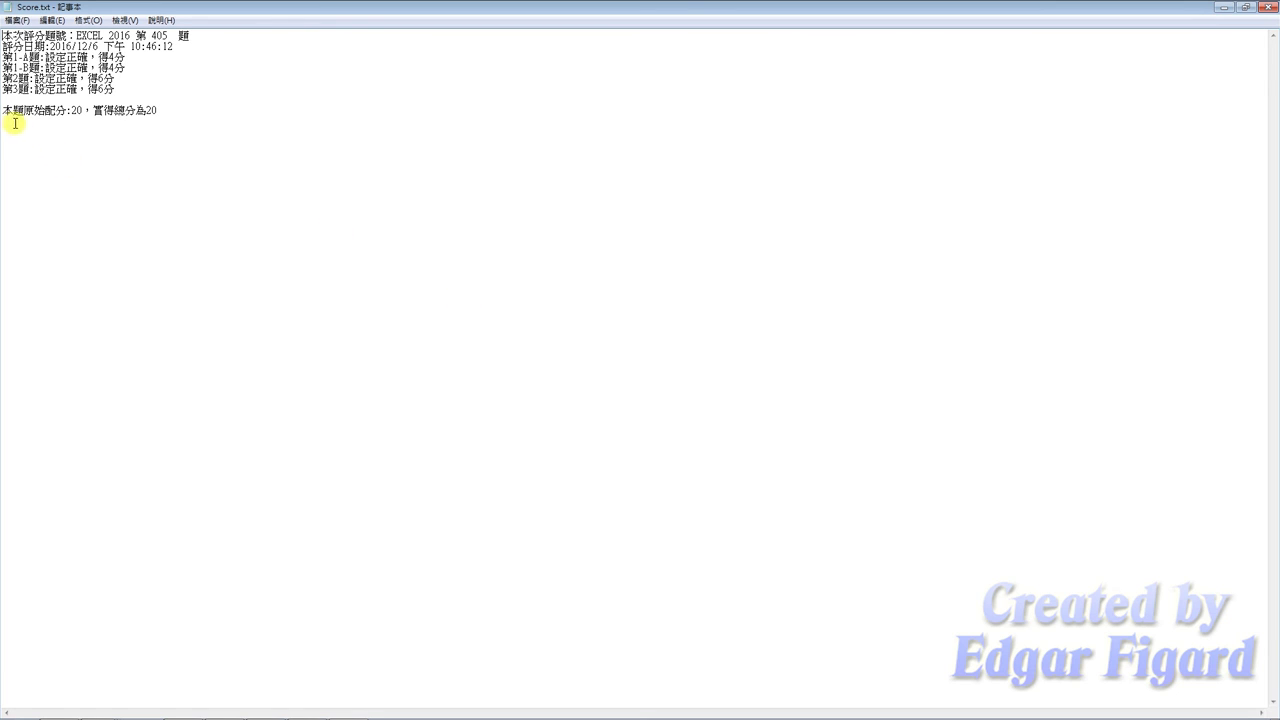
drag(4, 112, 166, 122)
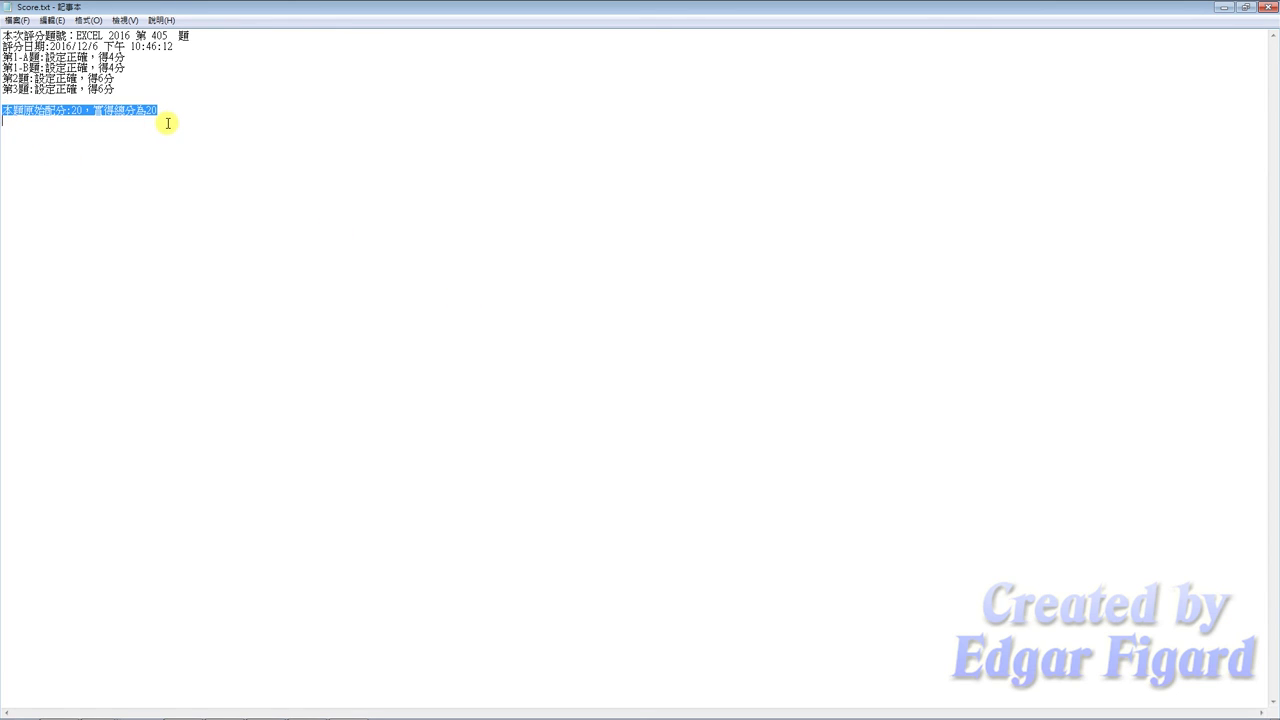